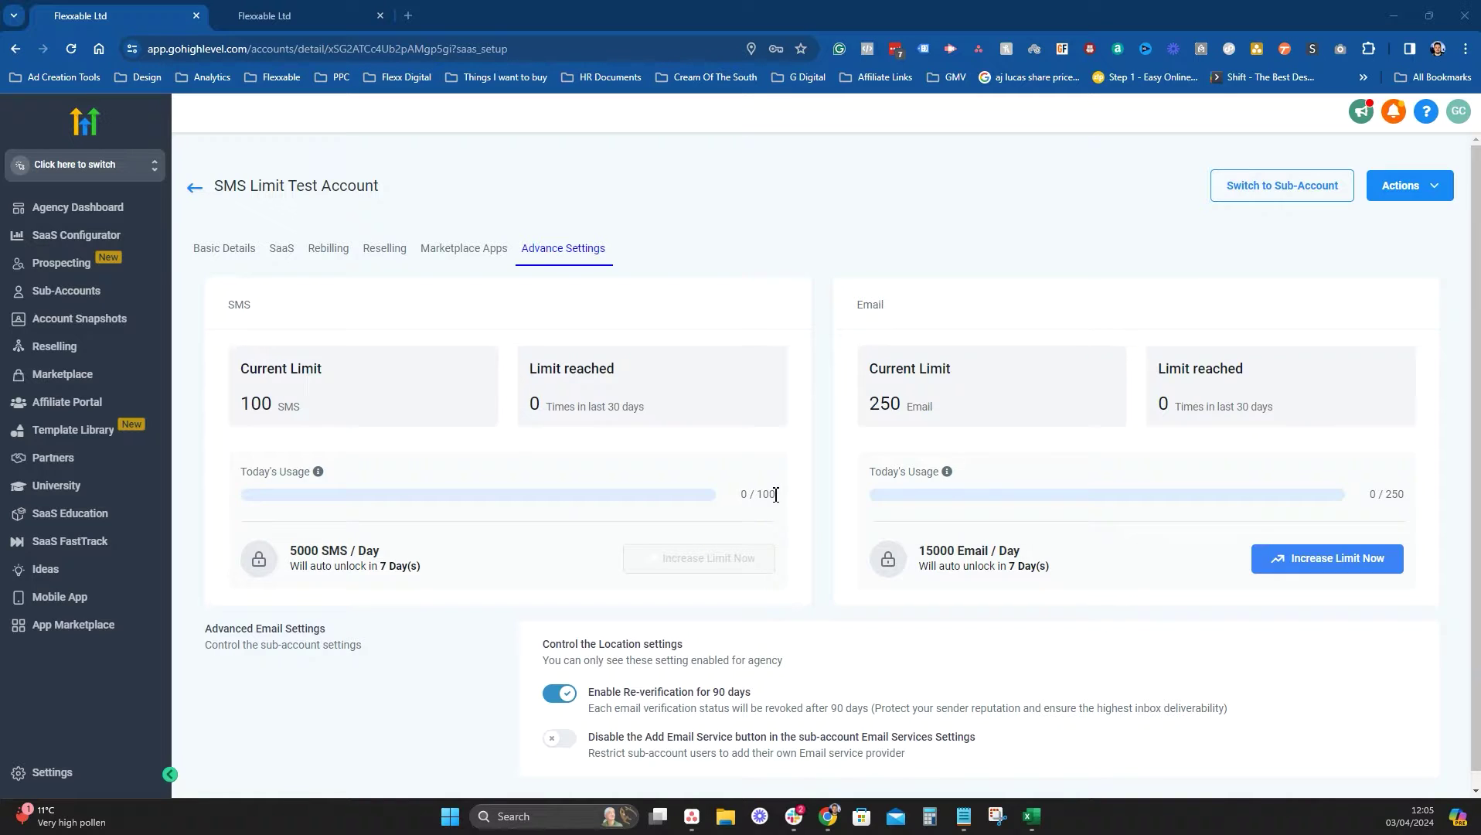
# Step: Highlight the 100 SMS limit, then view the Lets Protect UK account's settings tab
pyautogui.moveTo(777, 495); pyautogui.dragTo(755, 495)
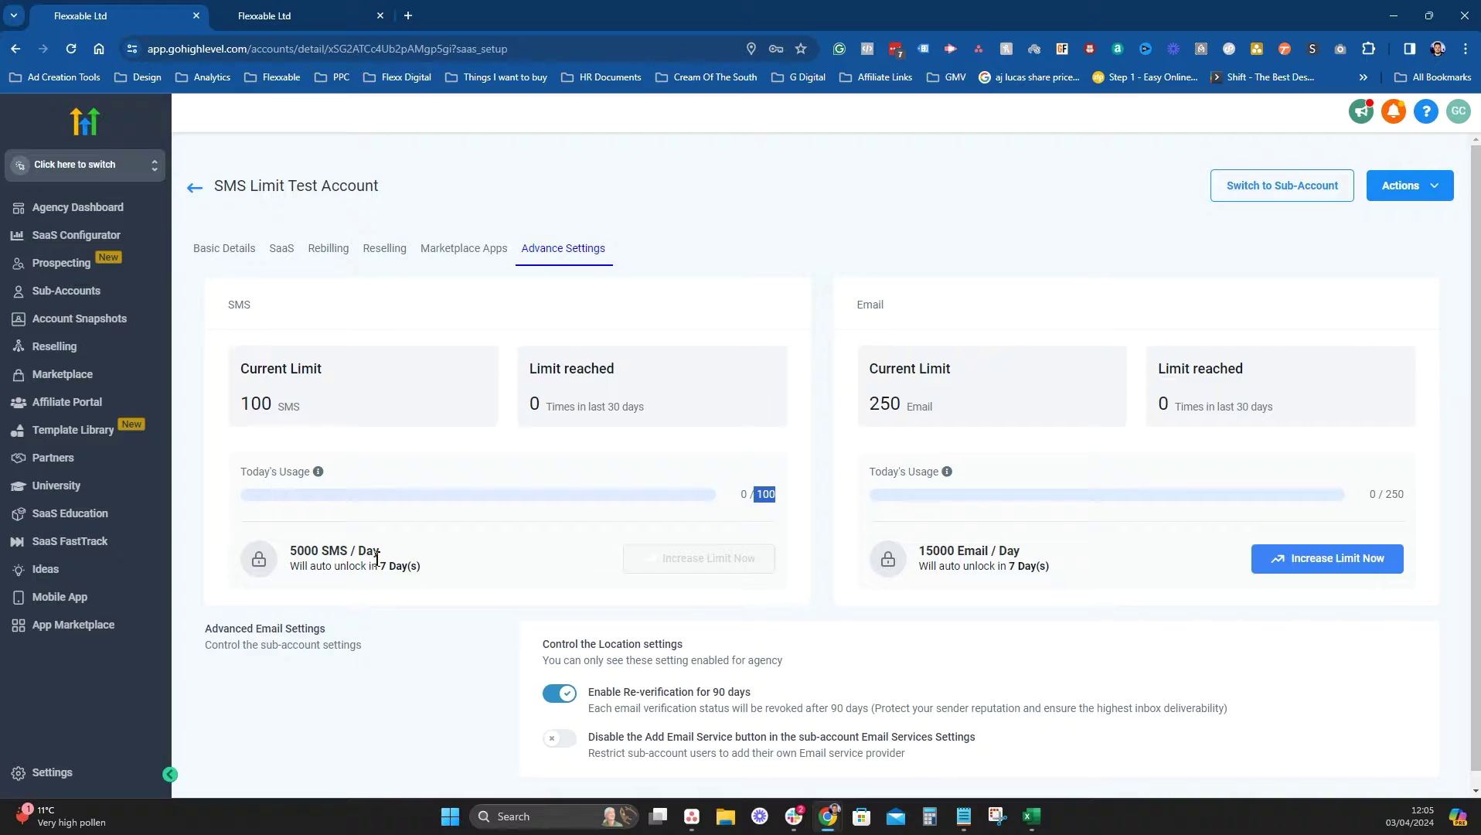
pyautogui.click(335, 14)
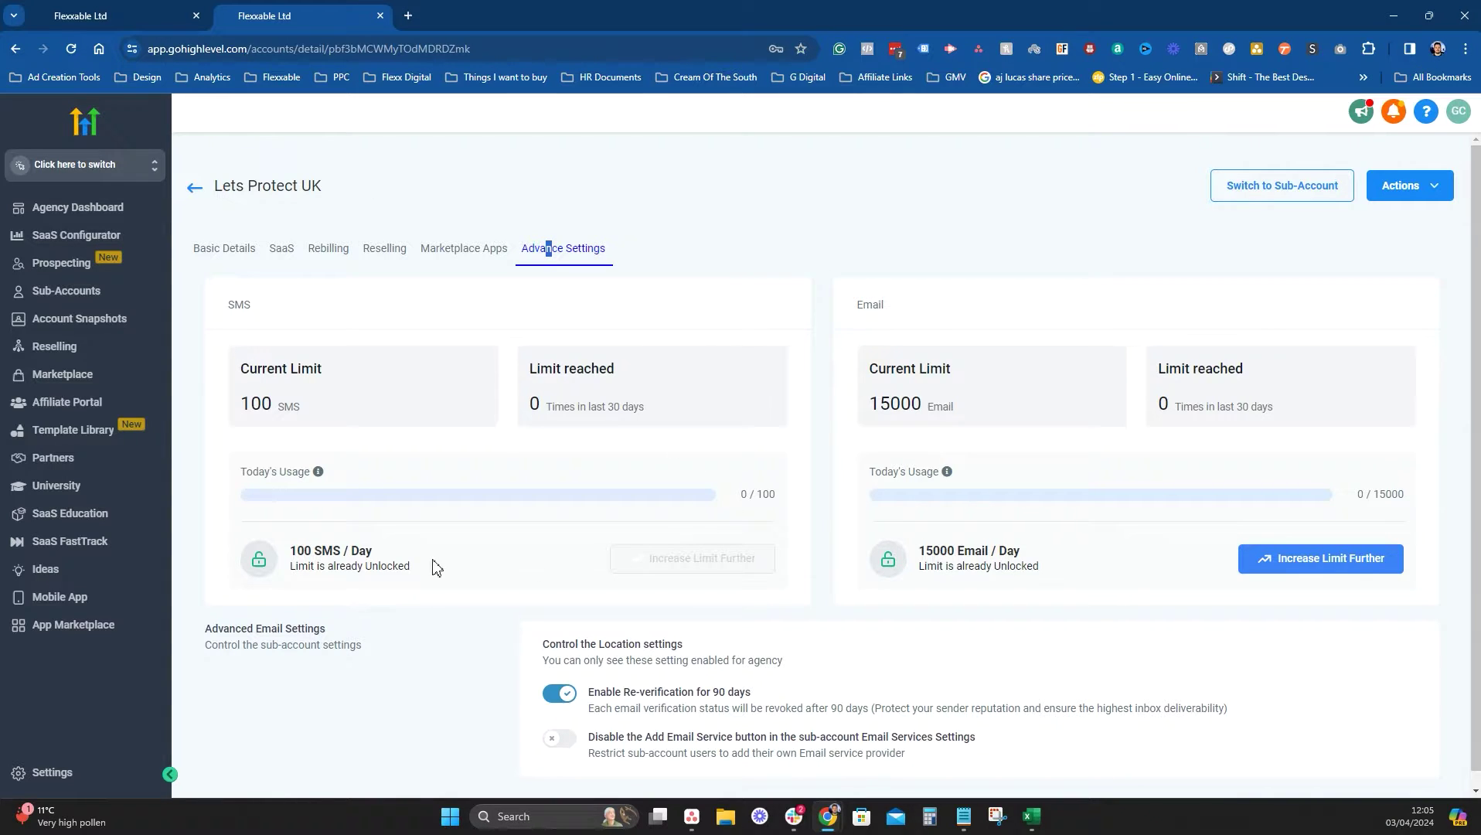
# Step: Switch into the Lets Protect UK sub-account to open its Dashboard
pyautogui.click(171, 10)
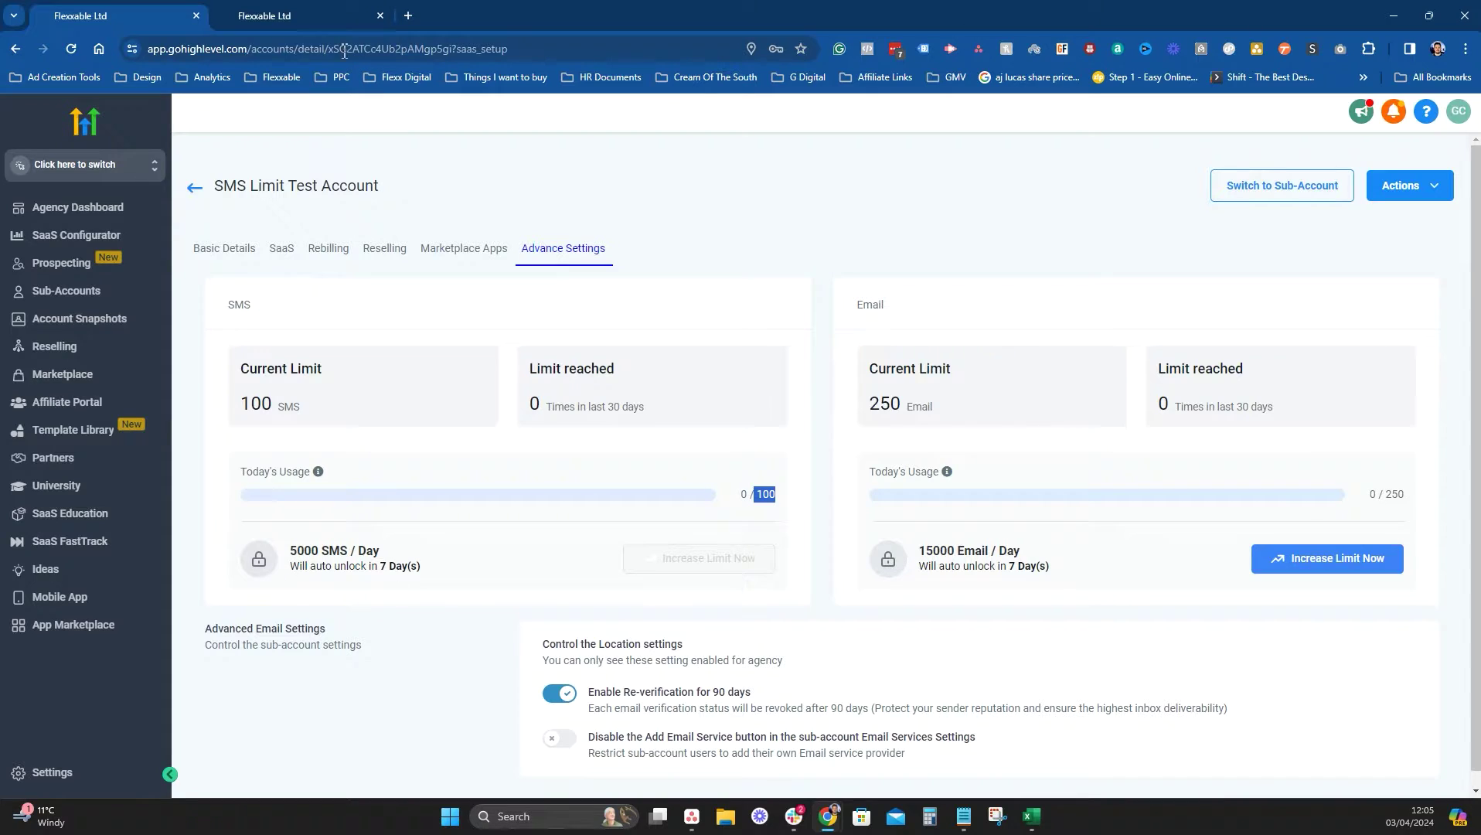
pyautogui.click(294, 14)
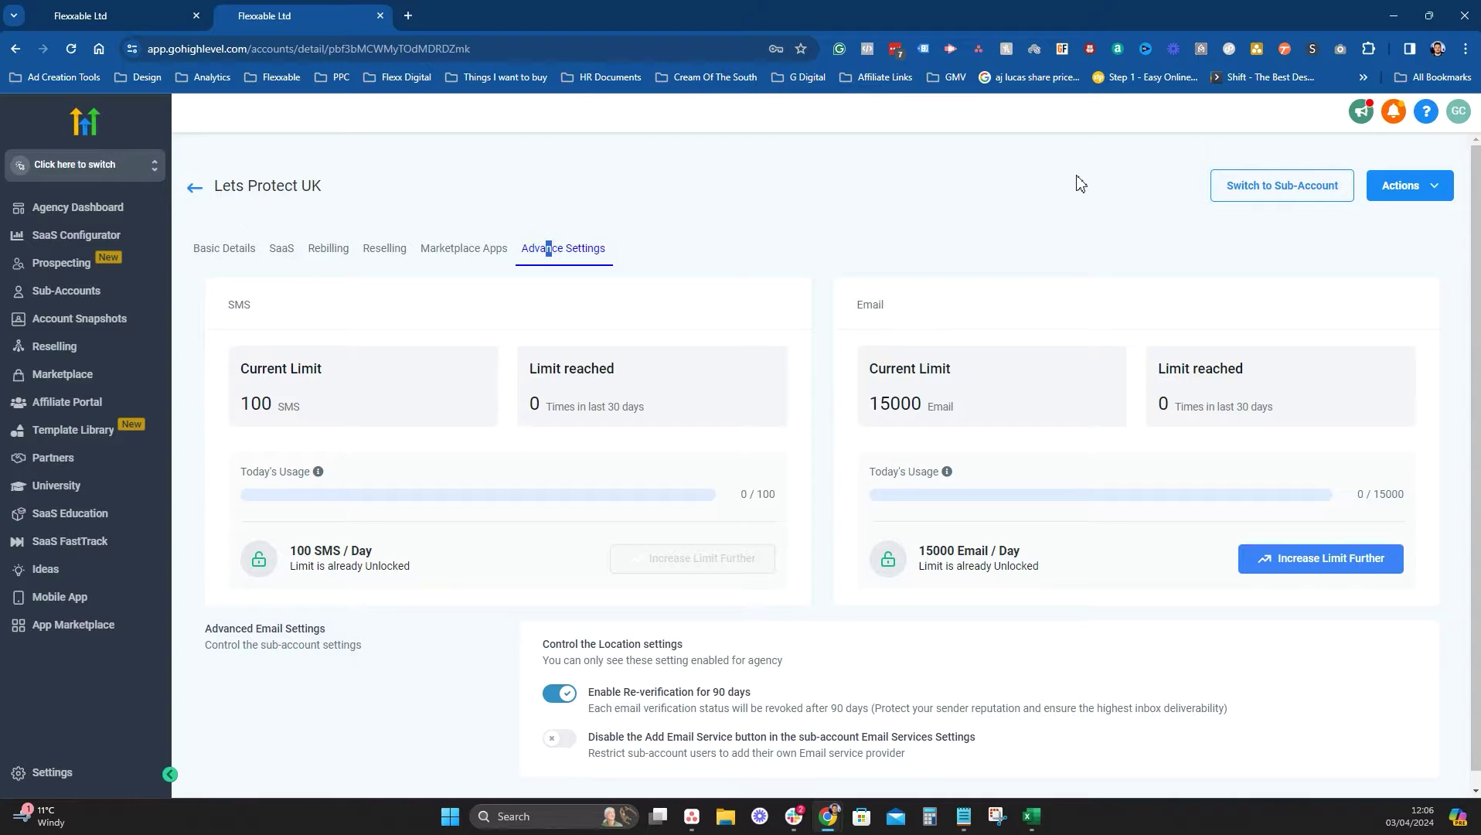
pyautogui.click(1282, 199)
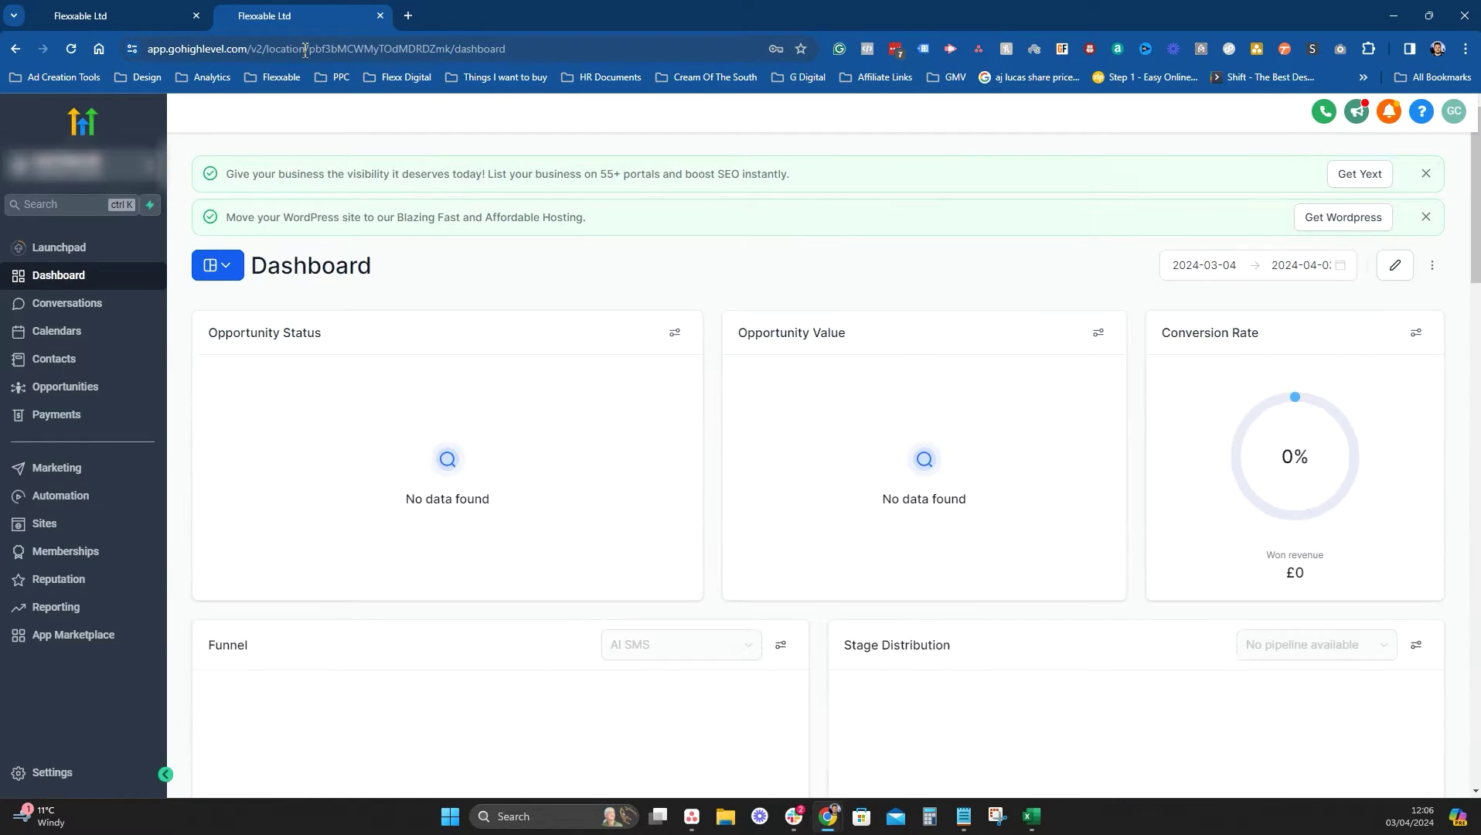
# Step: Select the sub-account ID in the address bar and start a HighLevel Support chat from Help & Support
pyautogui.moveTo(309, 48); pyautogui.dragTo(464, 42)
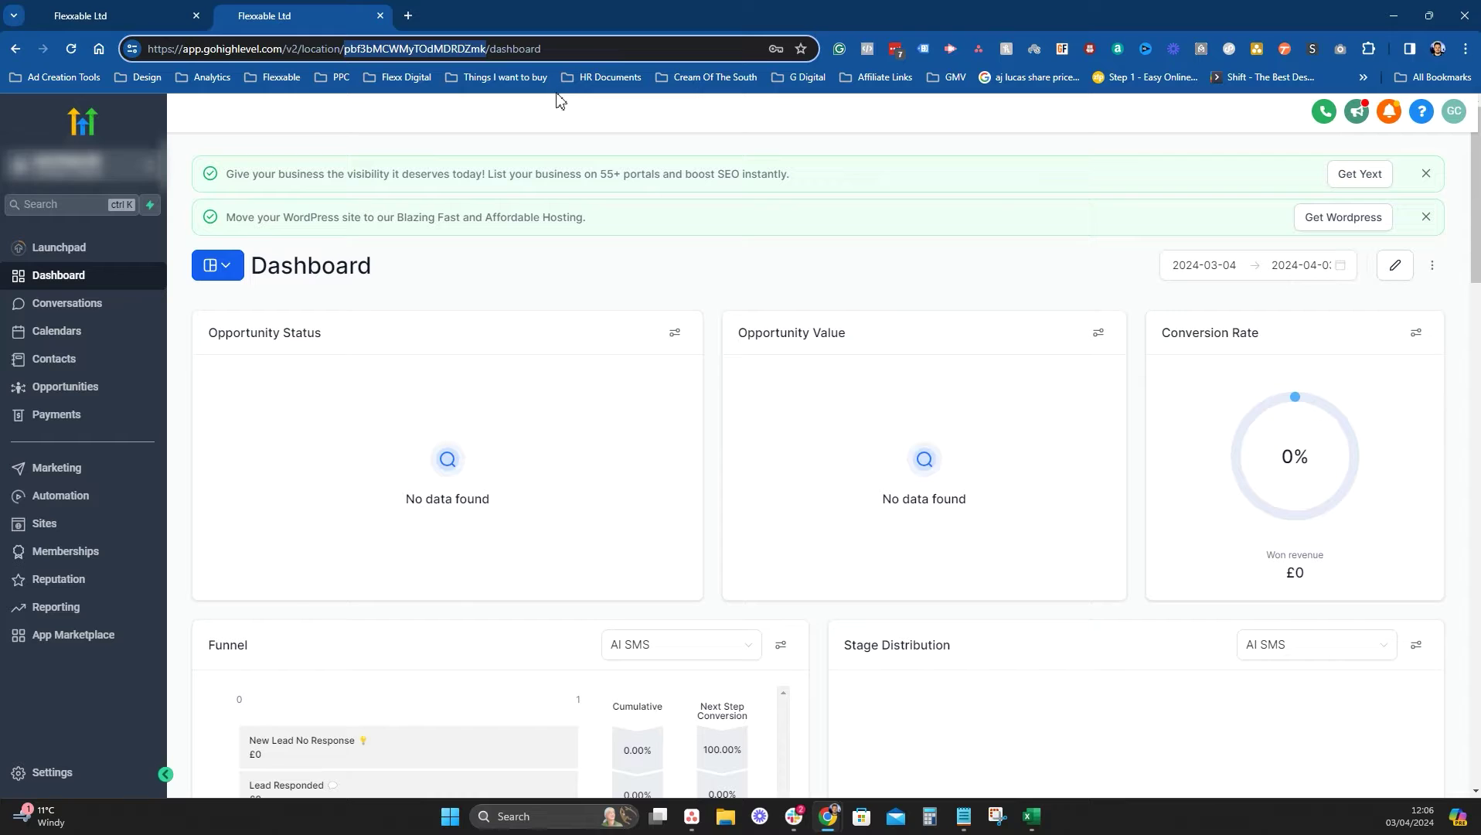
pyautogui.click(1423, 122)
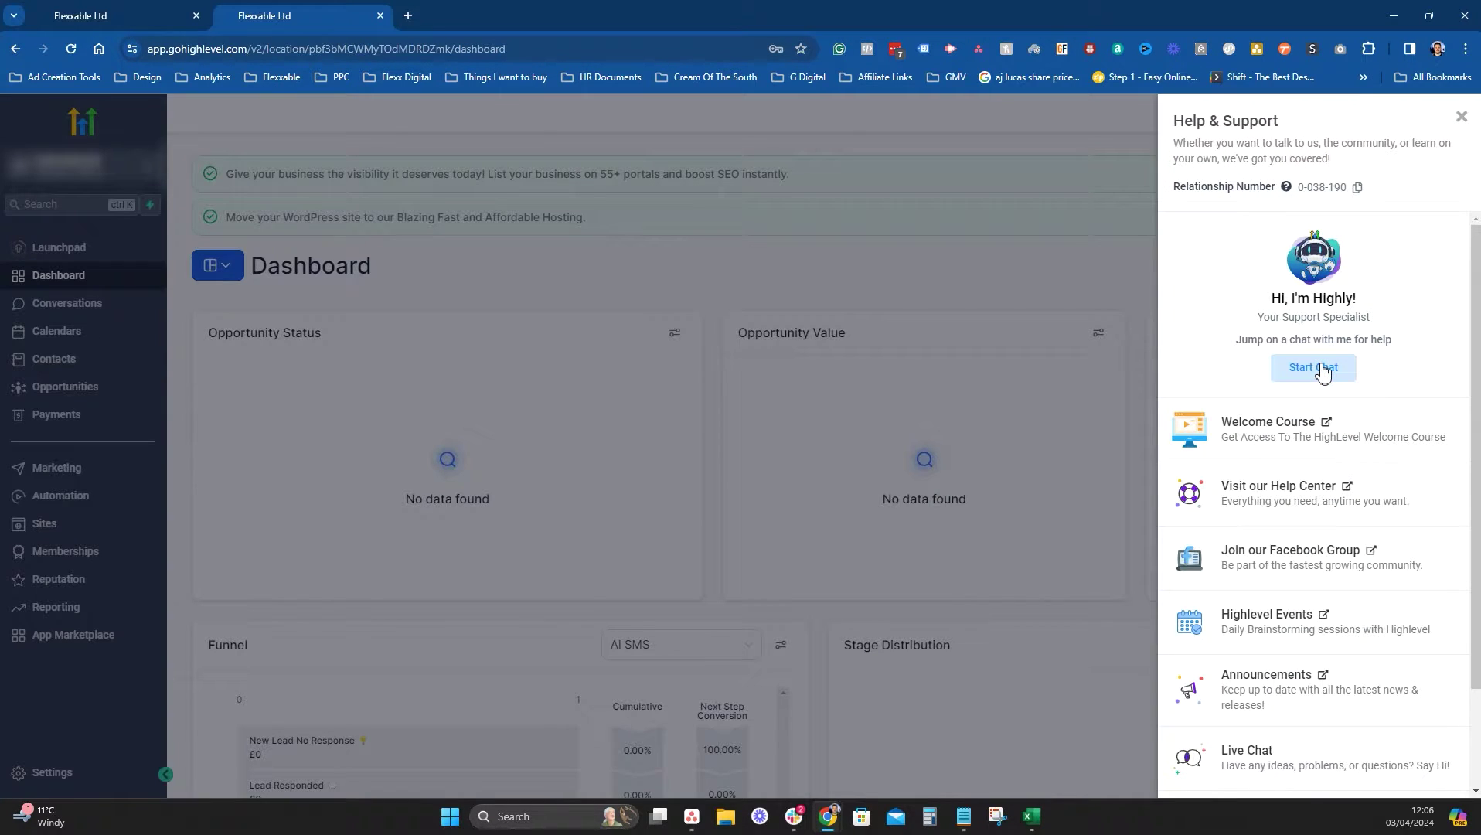
pyautogui.click(1323, 369)
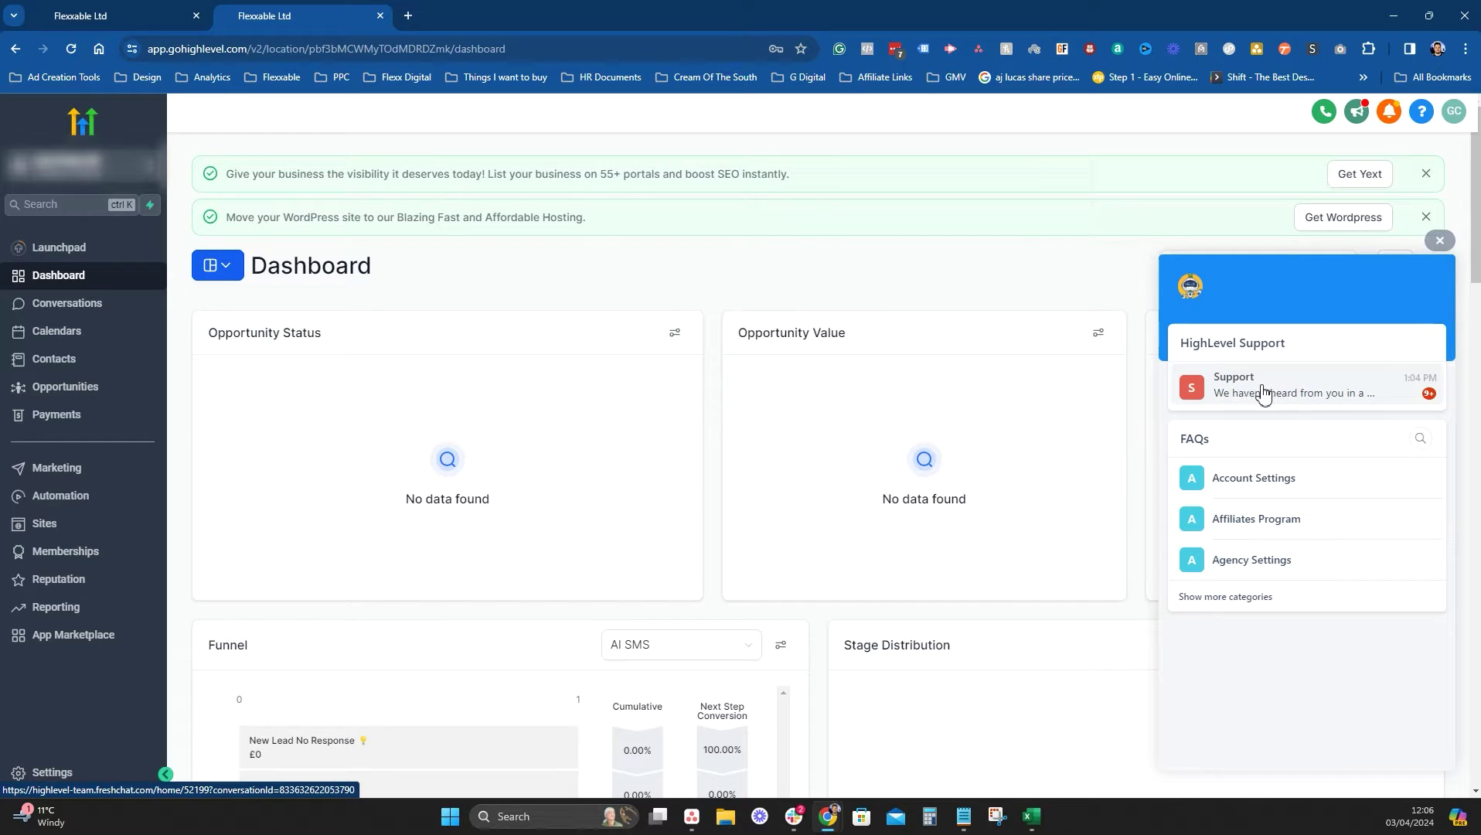
# Step: In the Support conversation, request a live-chat representative, allow notifications, and dismiss the Freshchat popup
pyautogui.click(1309, 410)
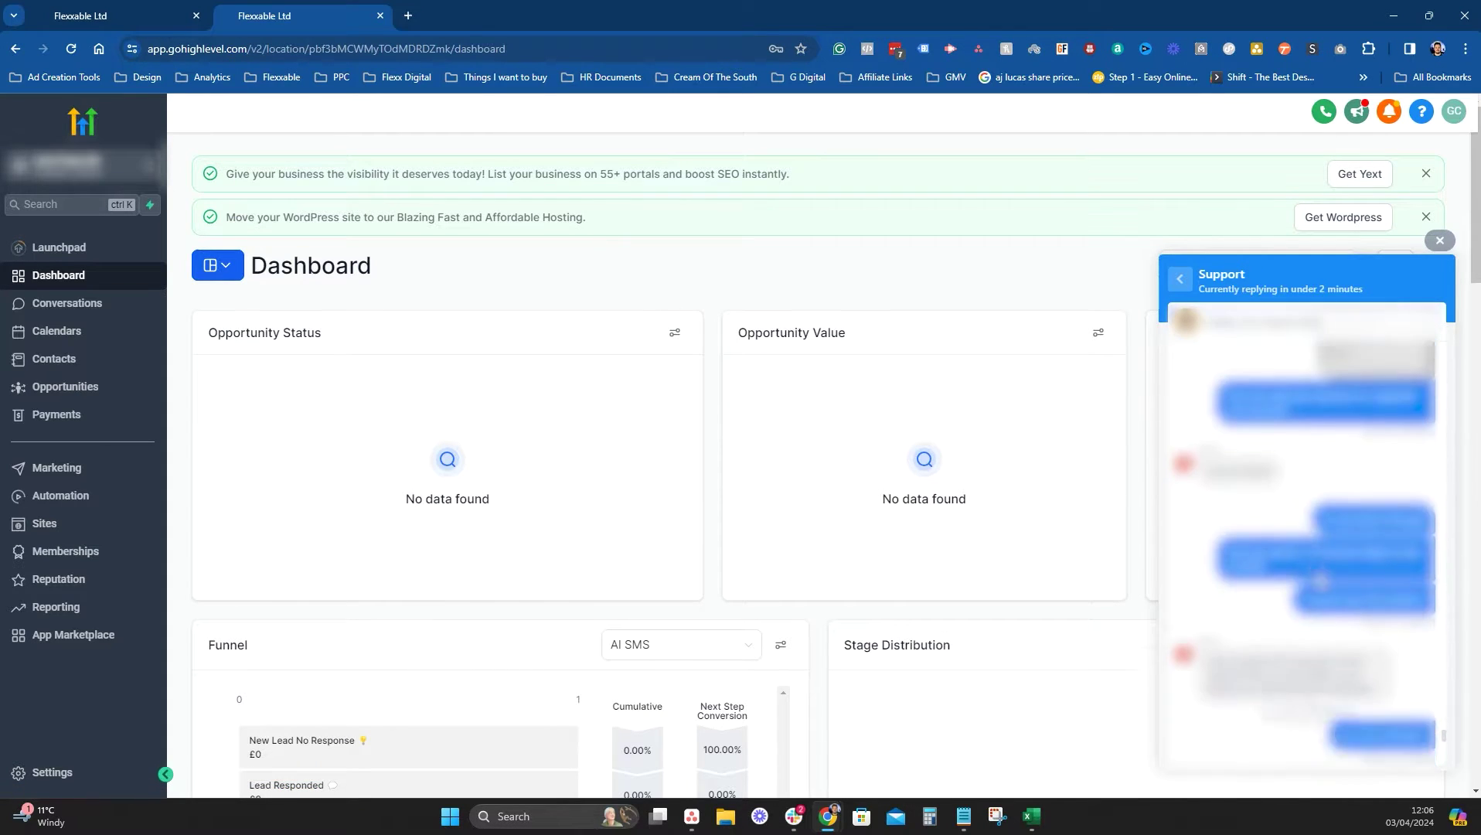
pyautogui.scroll(-4, 1180, 567)
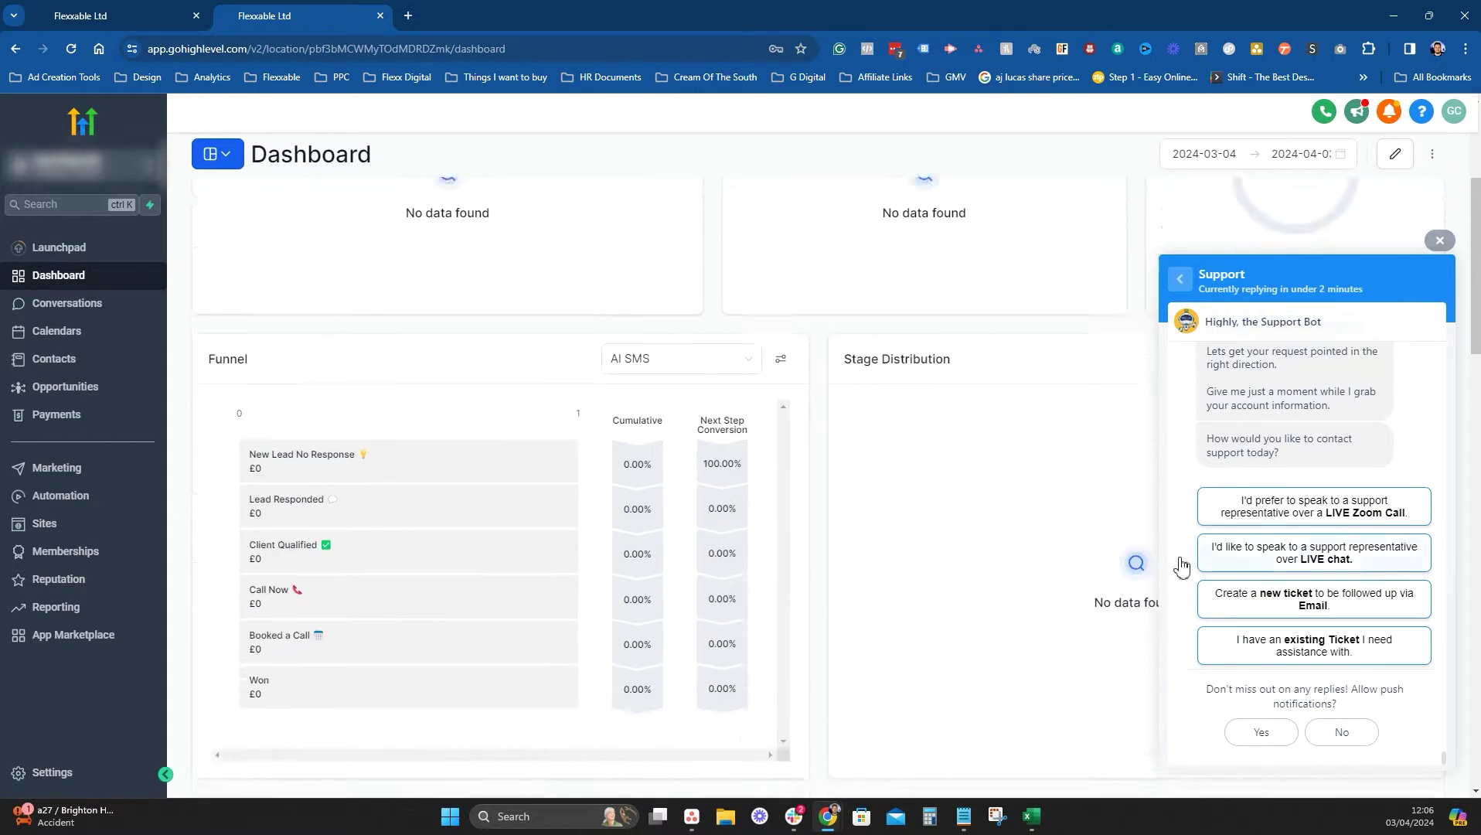
pyautogui.scroll(-2, 1180, 567)
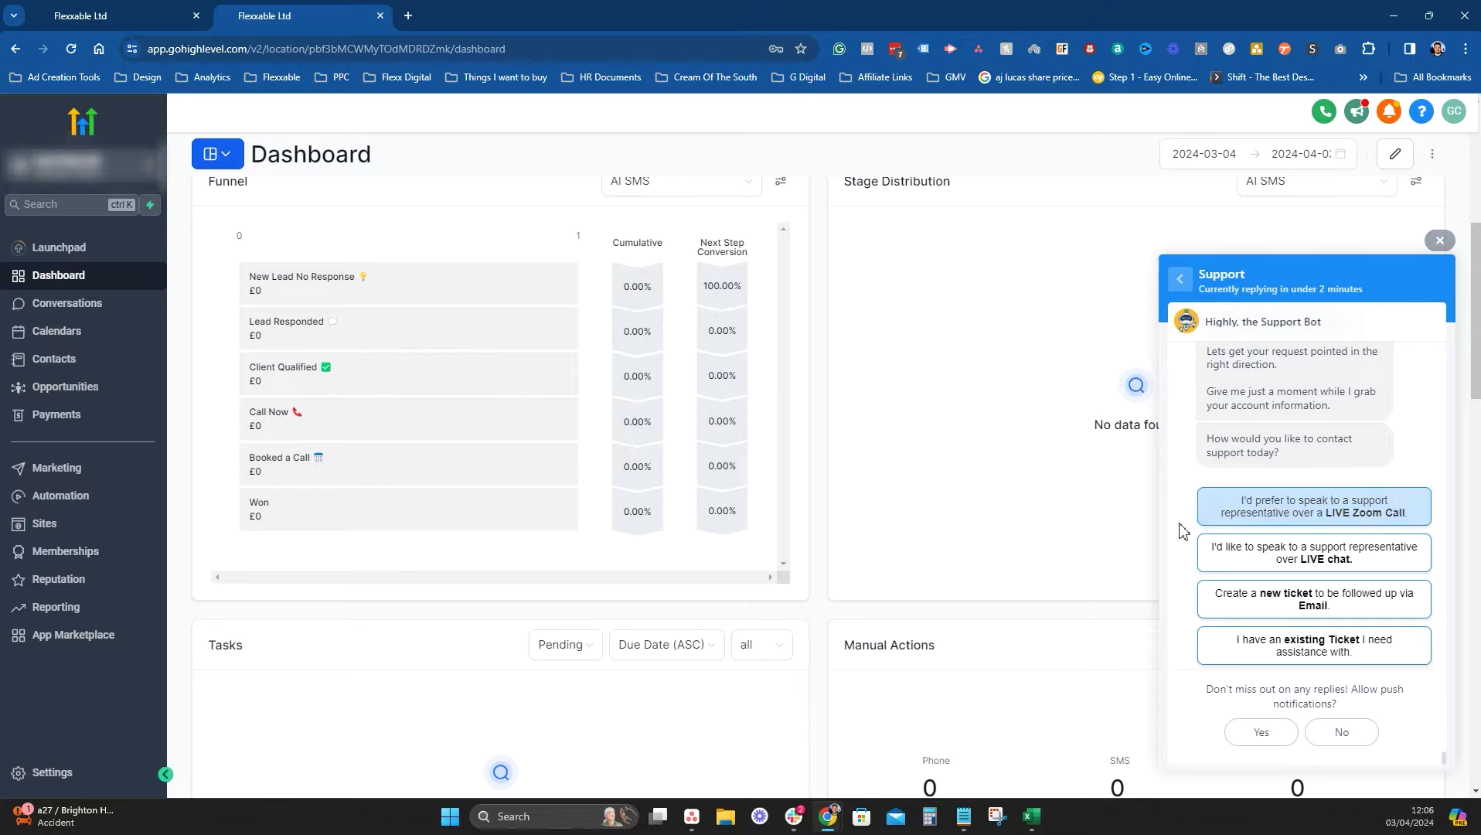
pyautogui.click(1386, 570)
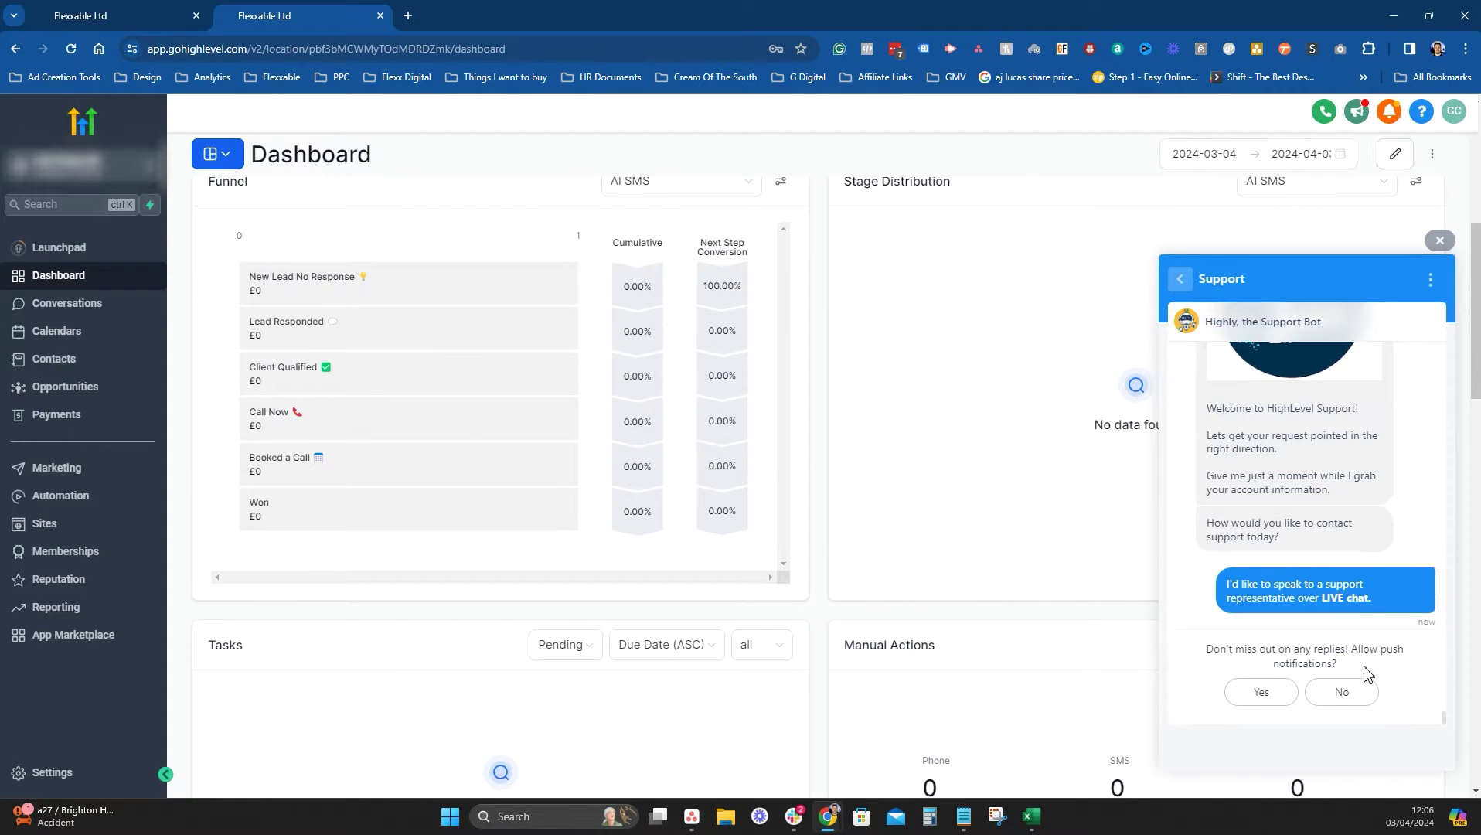
pyautogui.click(1275, 695)
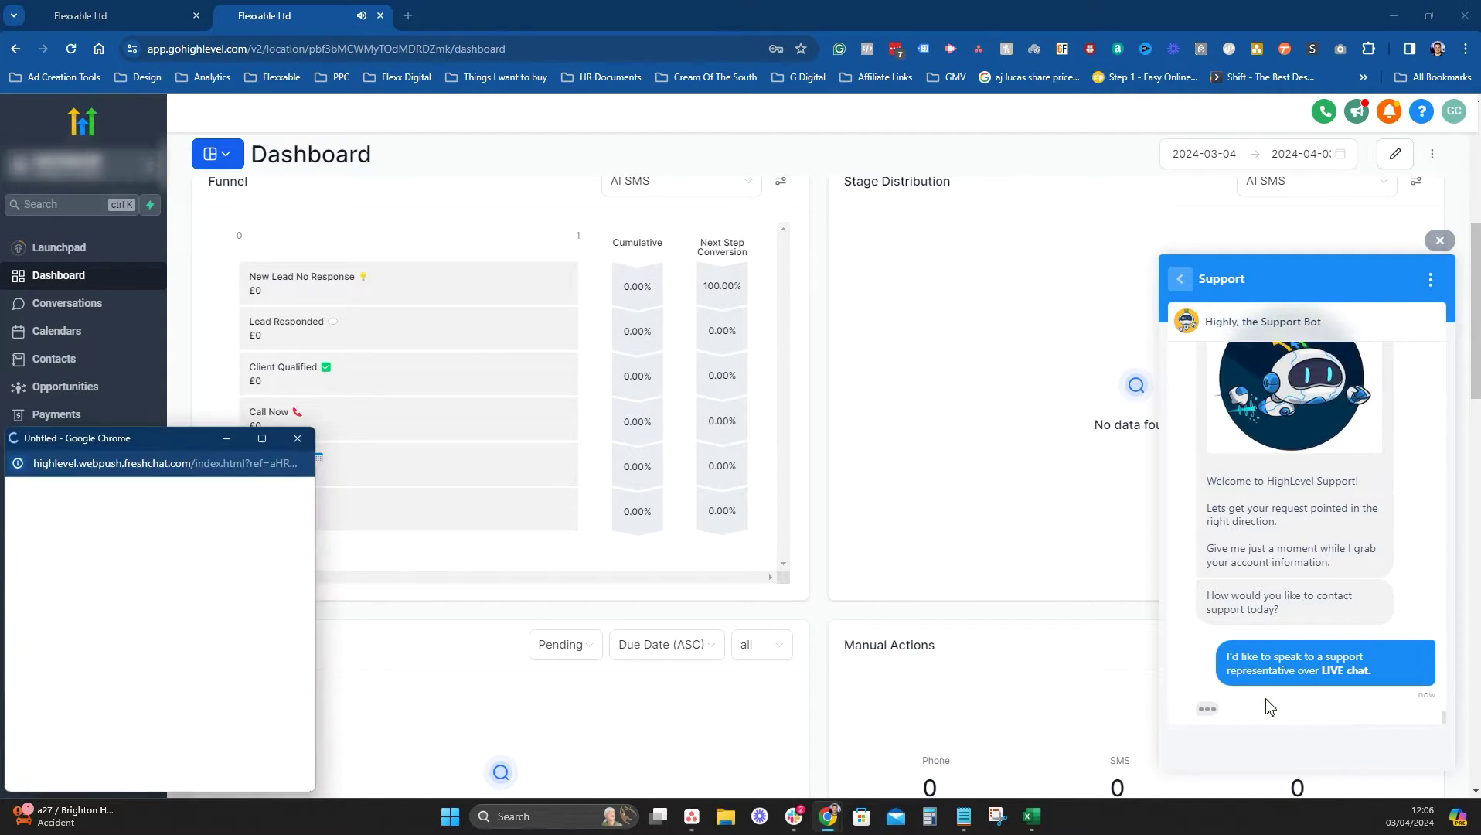
pyautogui.click(297, 439)
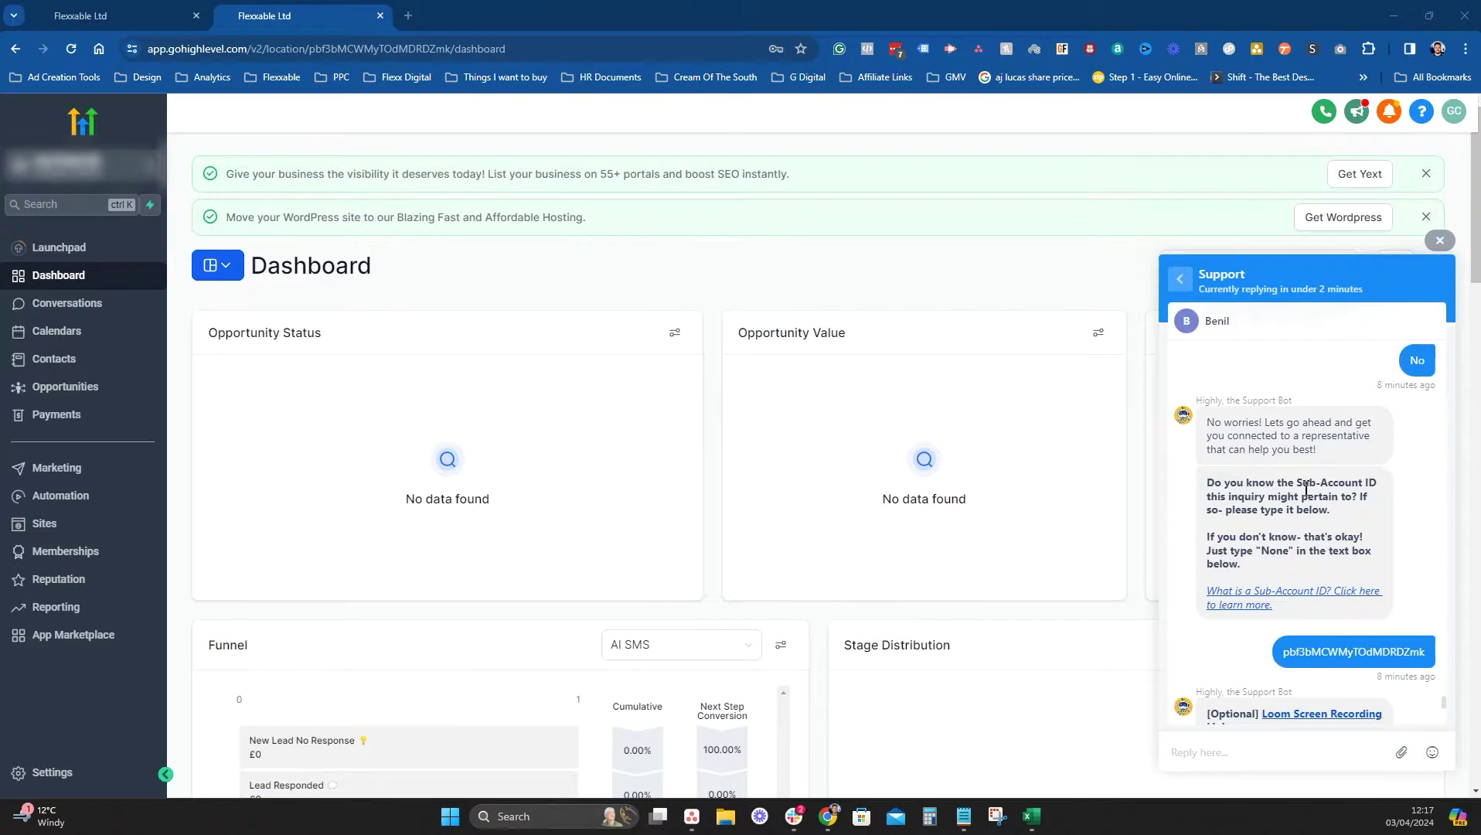
pyautogui.scroll(10, 1304, 488)
pyautogui.scroll(10, 1305, 488)
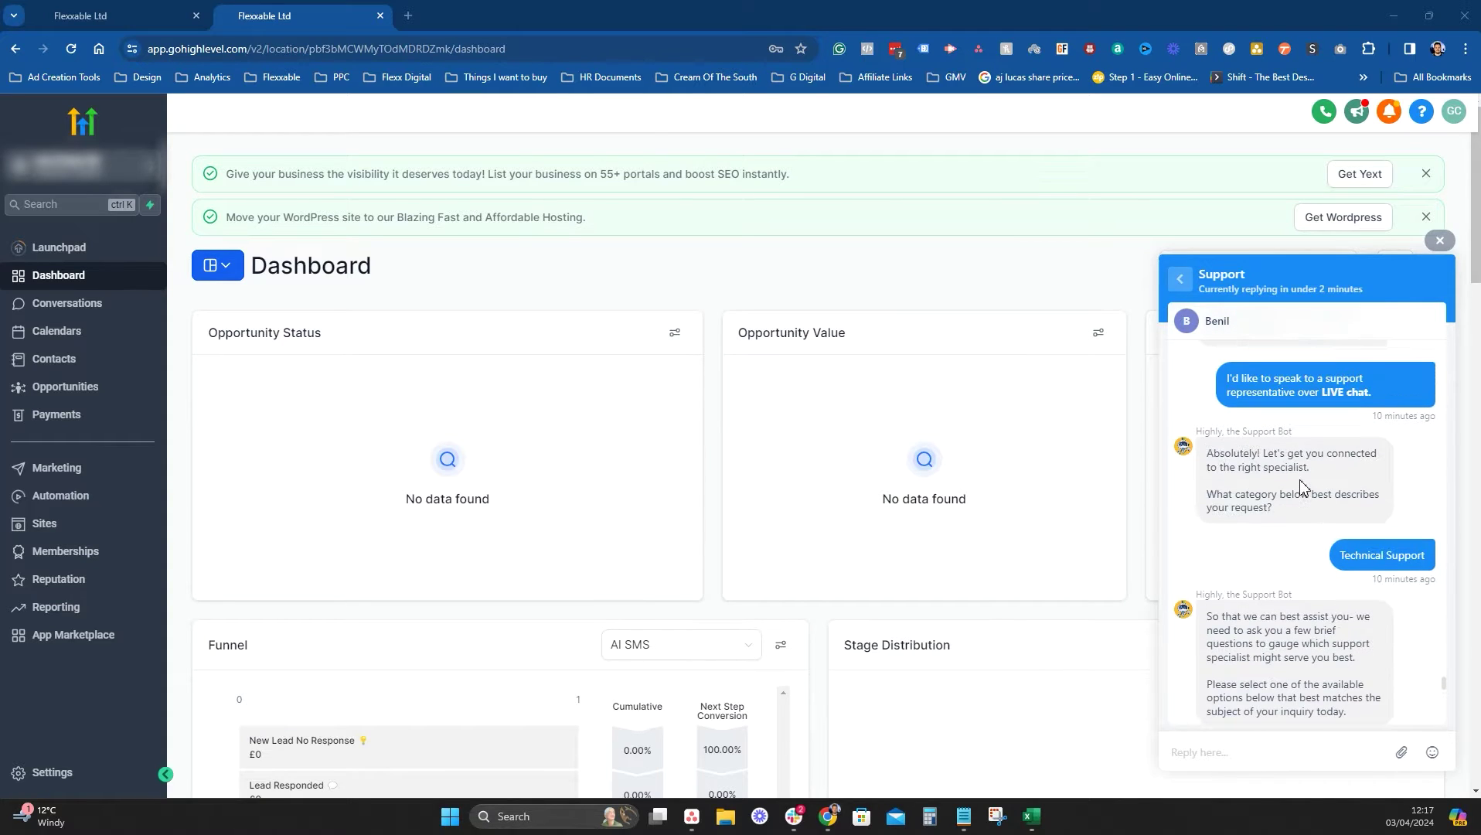
pyautogui.scroll(-3, 1301, 487)
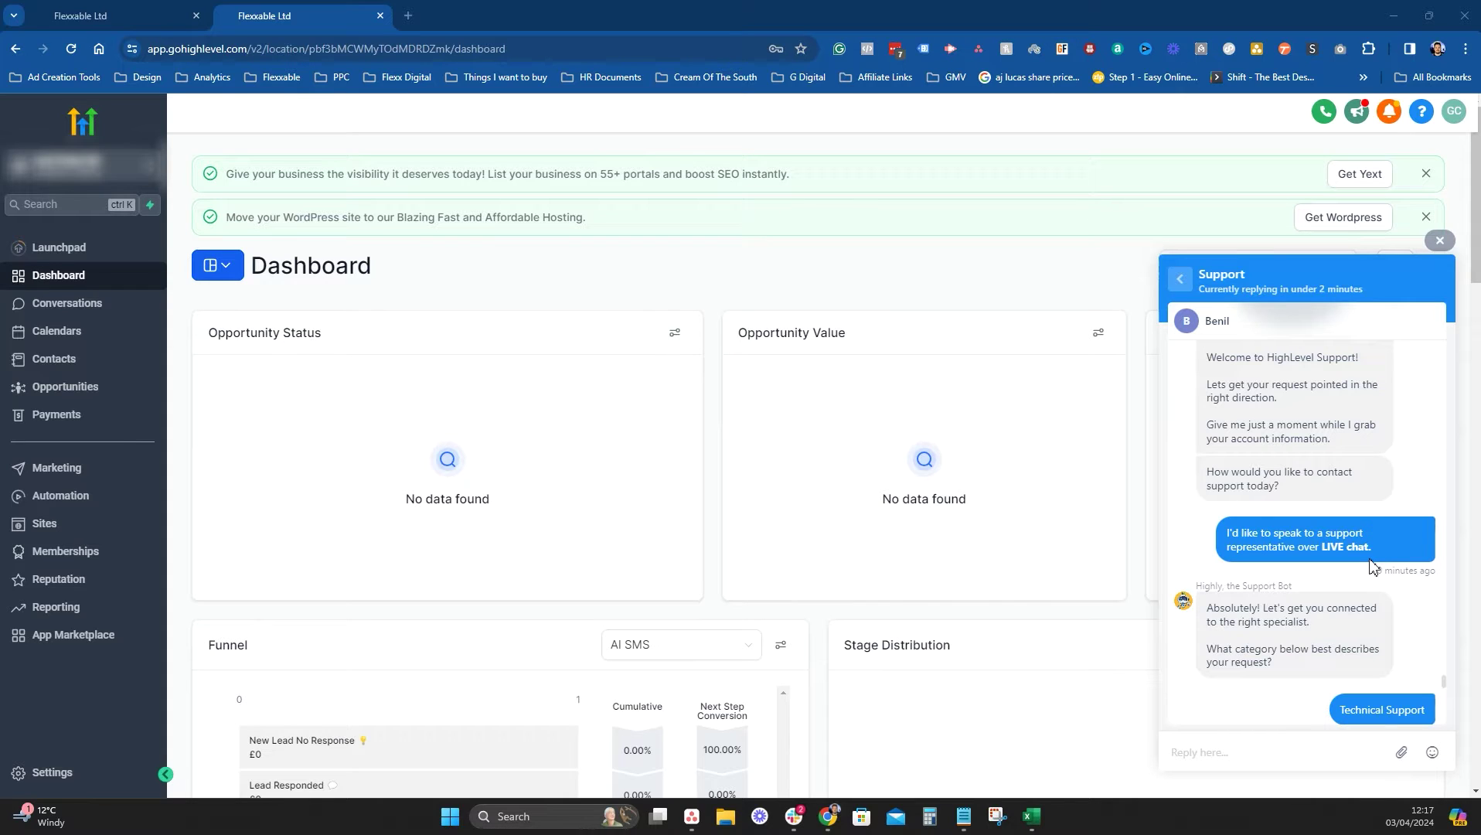
pyautogui.scroll(-1, 1372, 572)
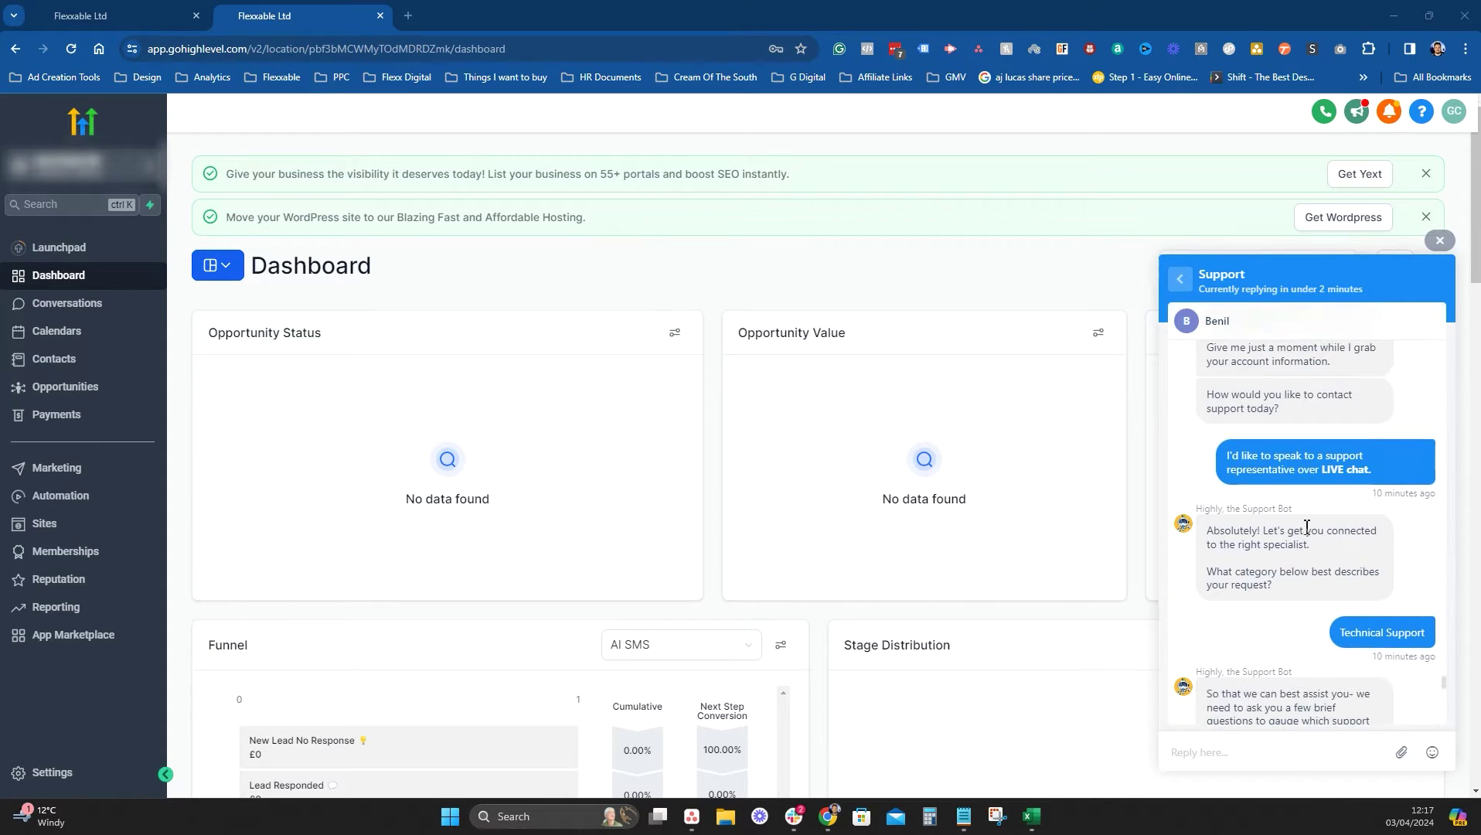
pyautogui.scroll(-2, 1389, 630)
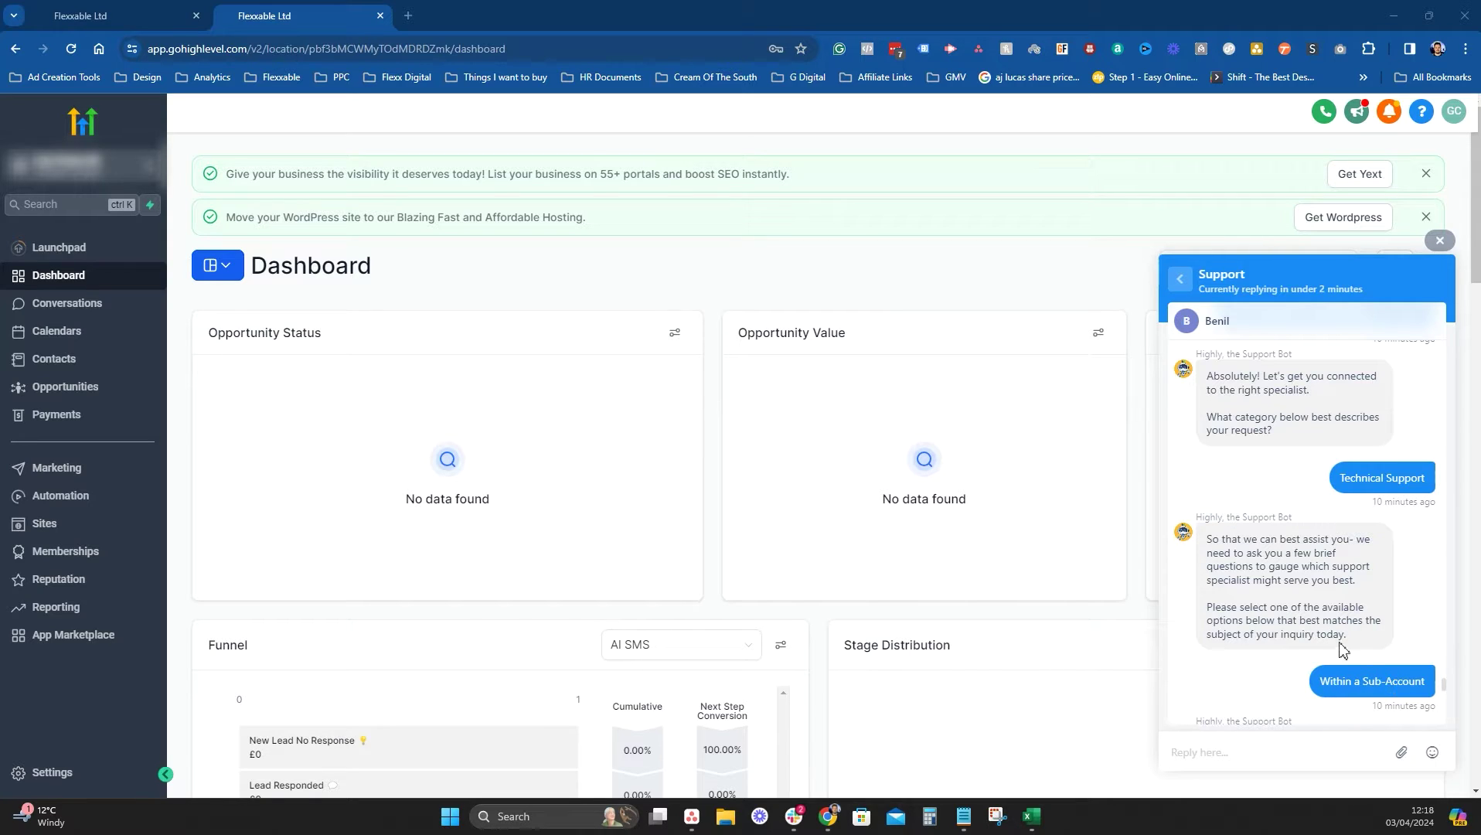
pyautogui.scroll(-3, 1341, 647)
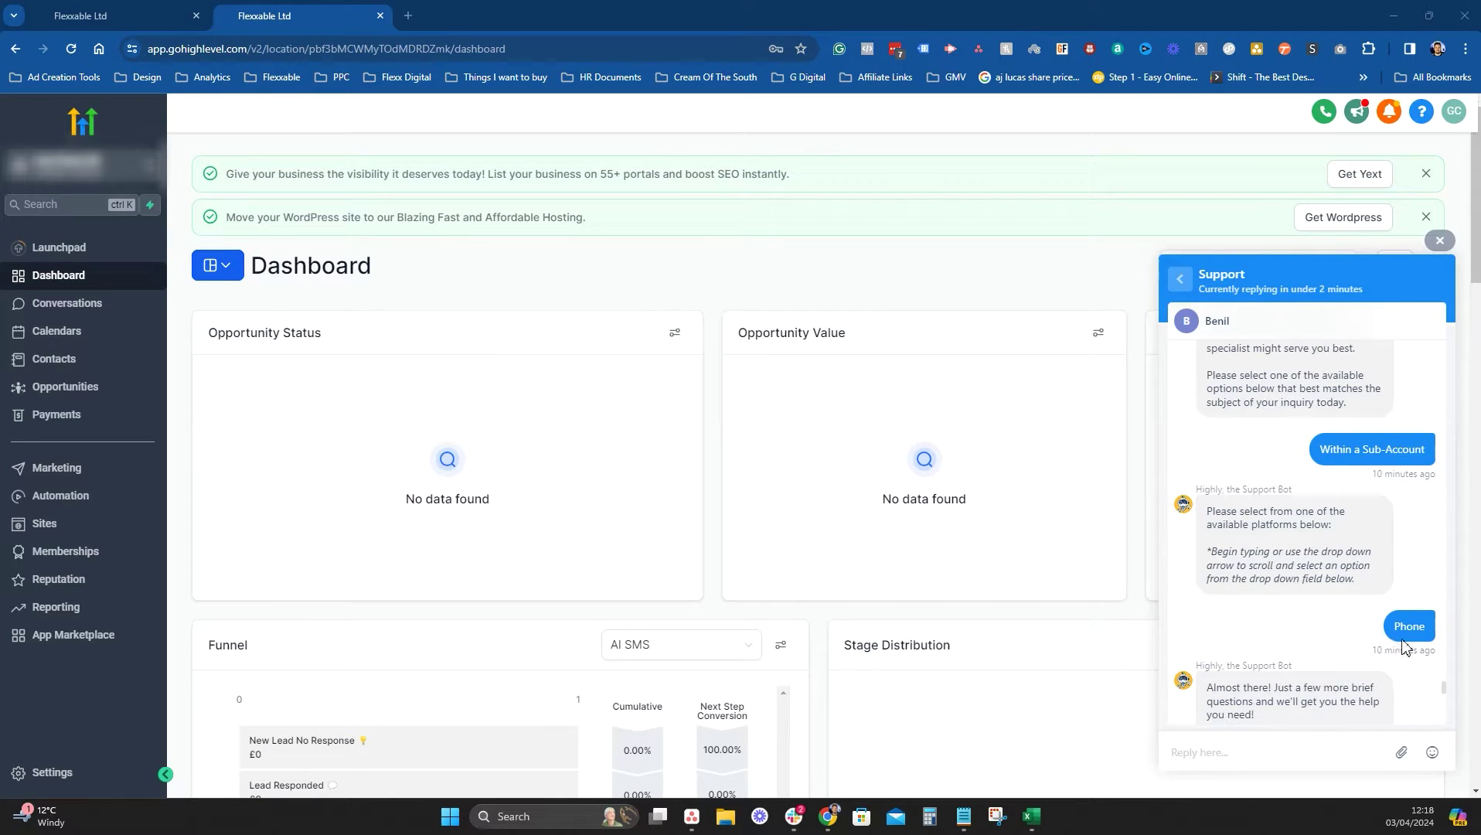
pyautogui.scroll(-2, 1418, 630)
pyautogui.scroll(-1, 1423, 625)
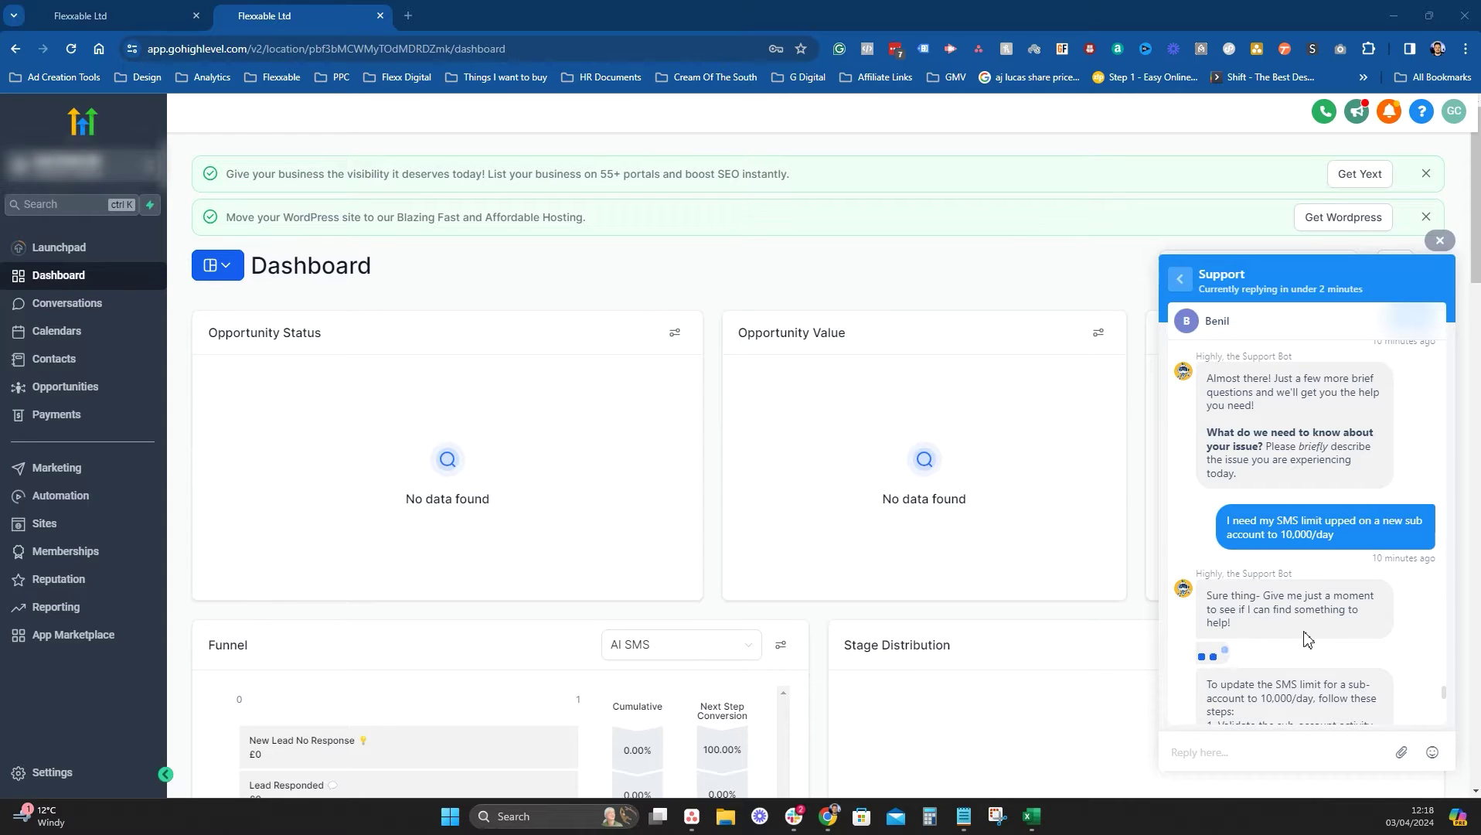
pyautogui.scroll(-1, 1325, 626)
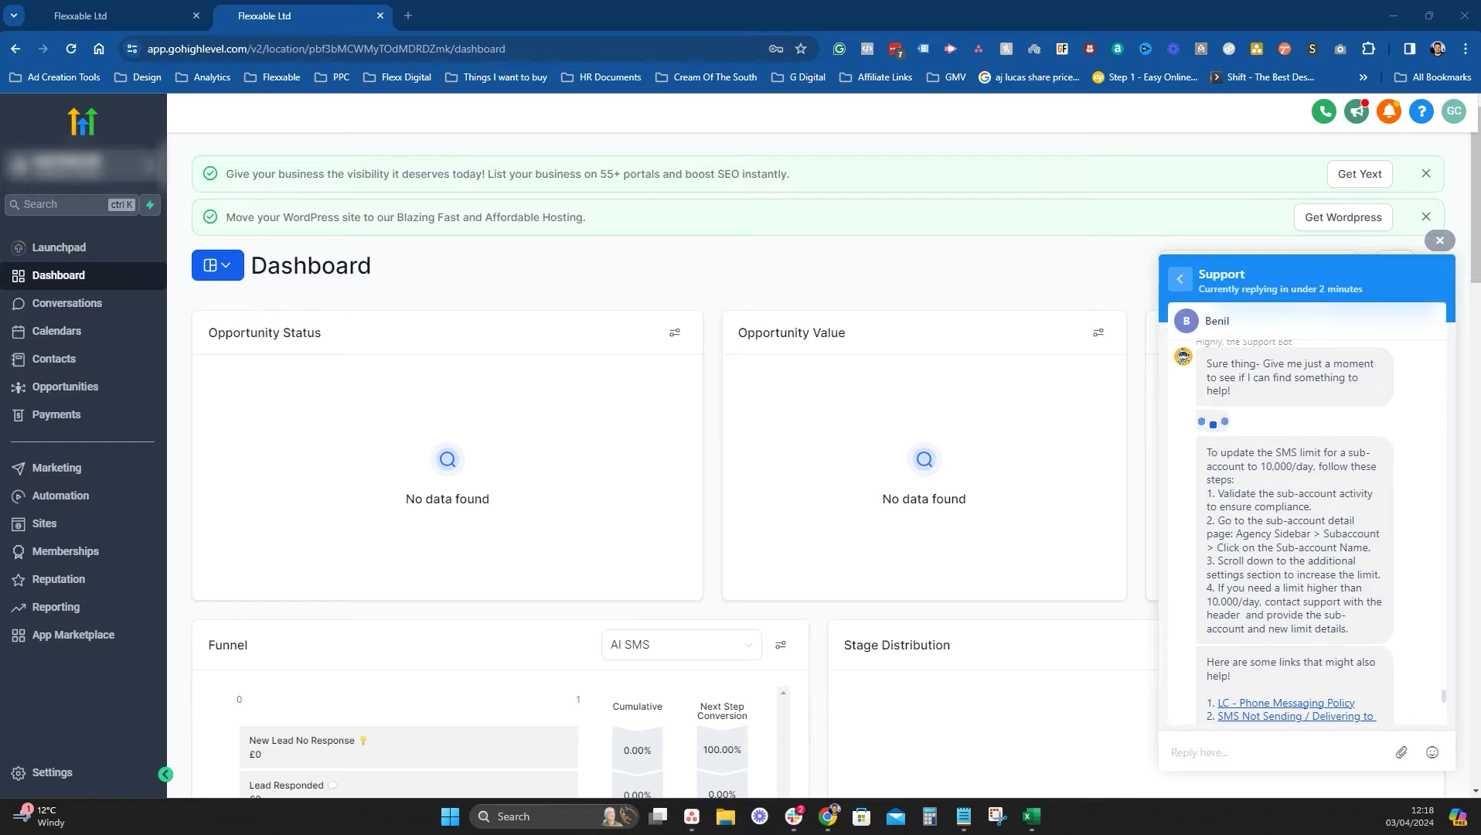
pyautogui.scroll(-2, 1373, 628)
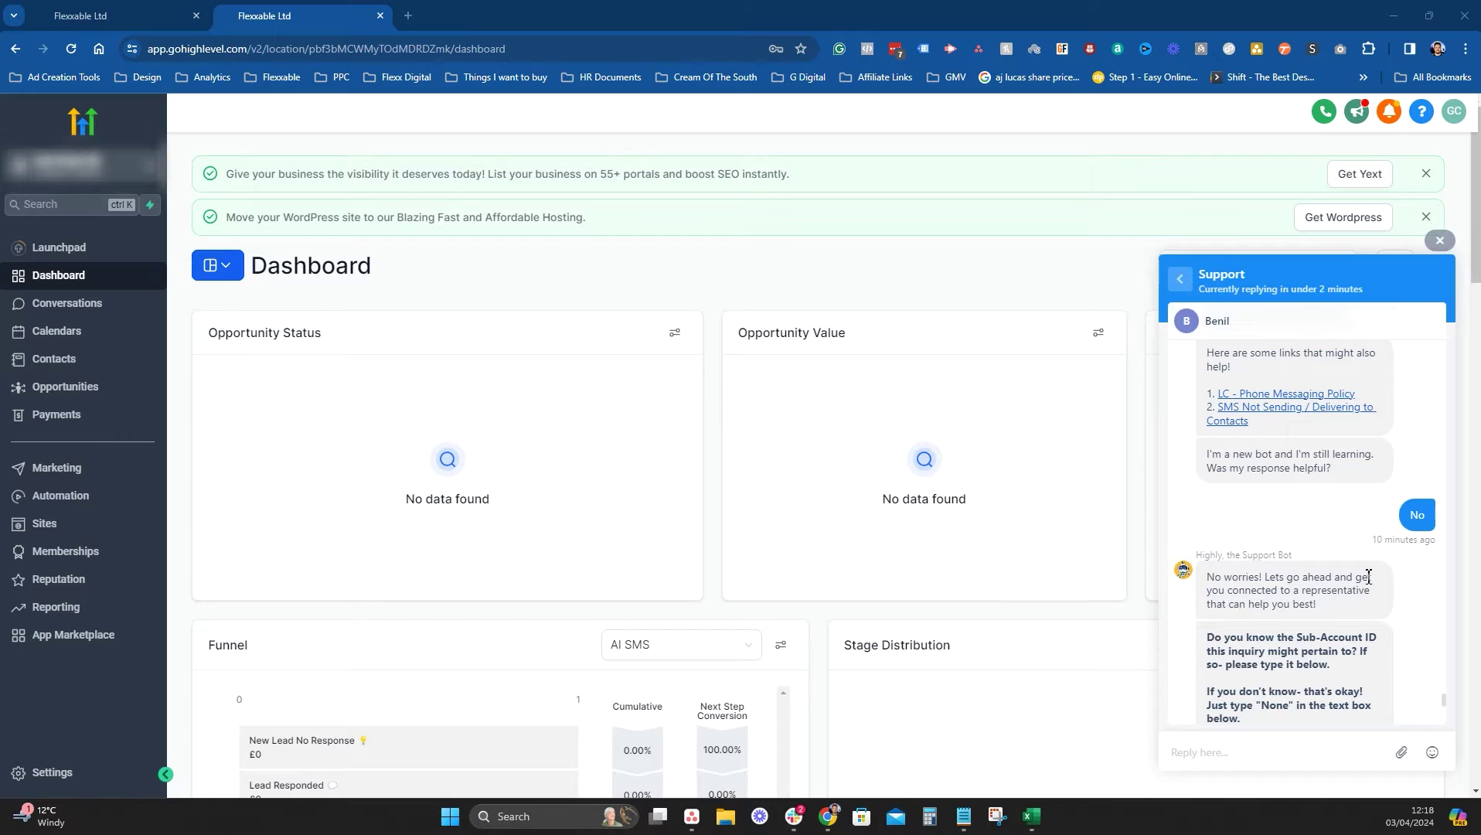
pyautogui.scroll(-1, 1317, 541)
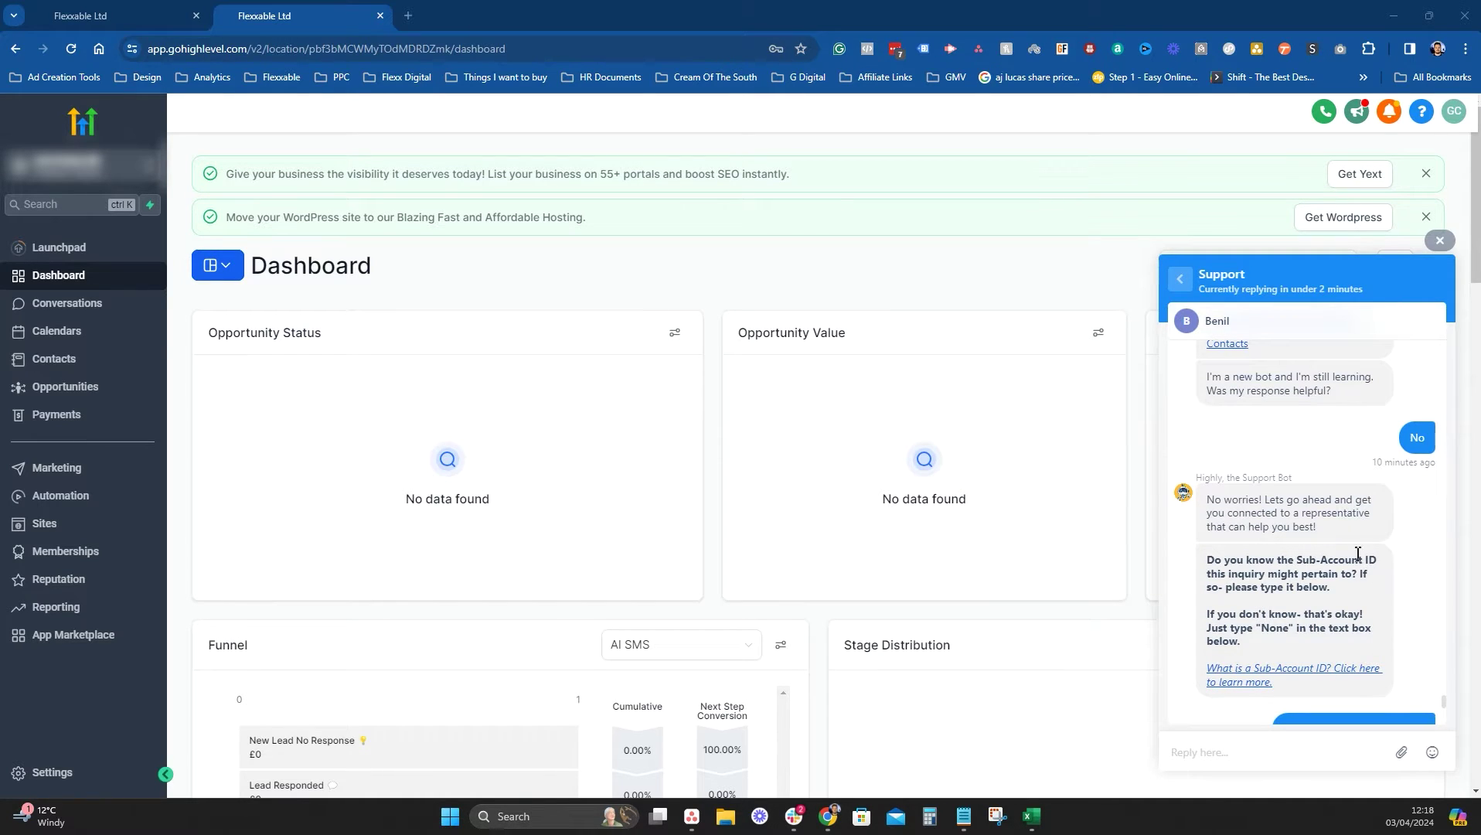
pyautogui.scroll(-1, 1359, 641)
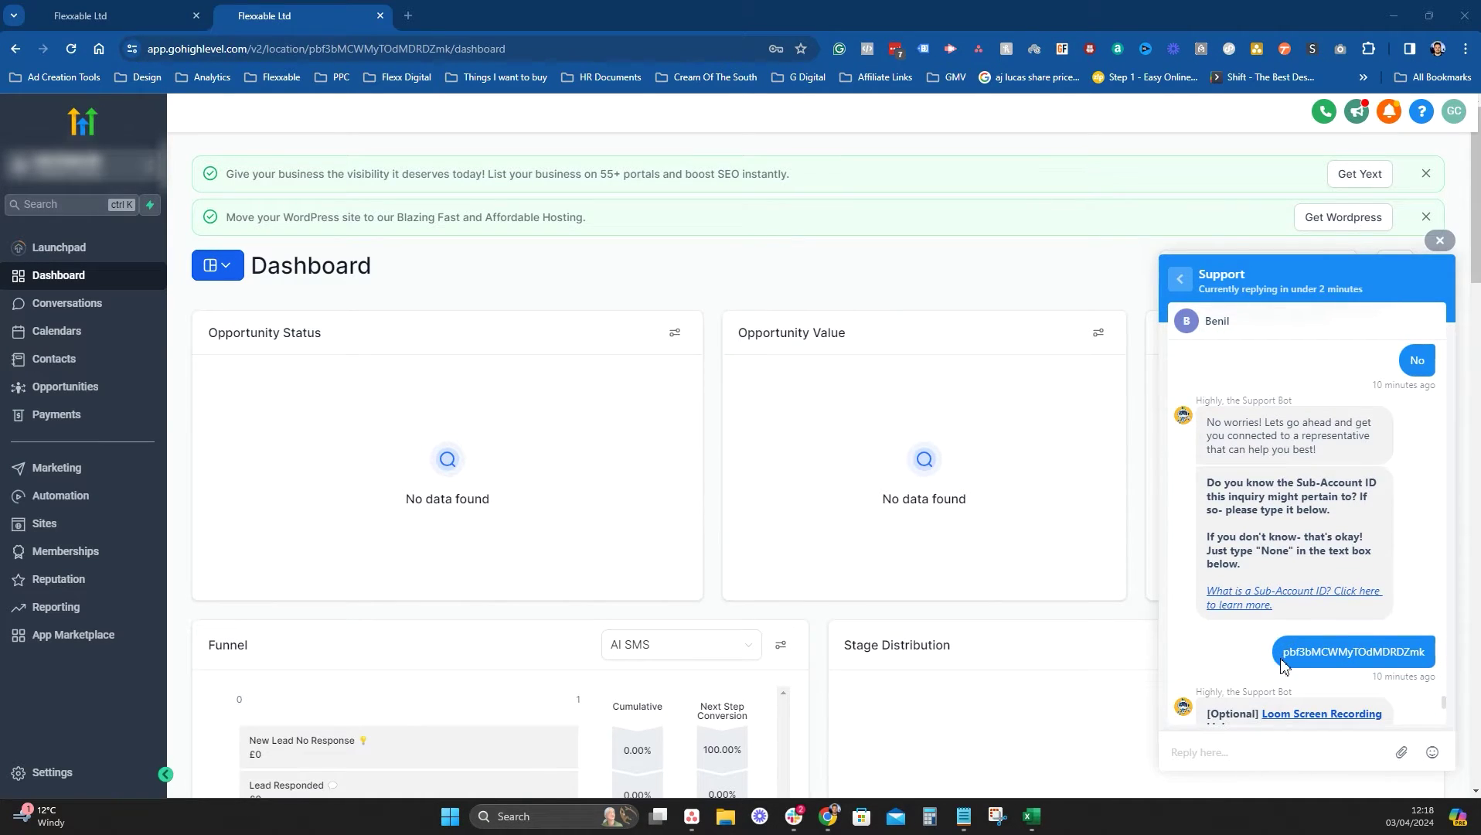
pyautogui.scroll(-1, 1437, 655)
pyautogui.scroll(-1, 1437, 654)
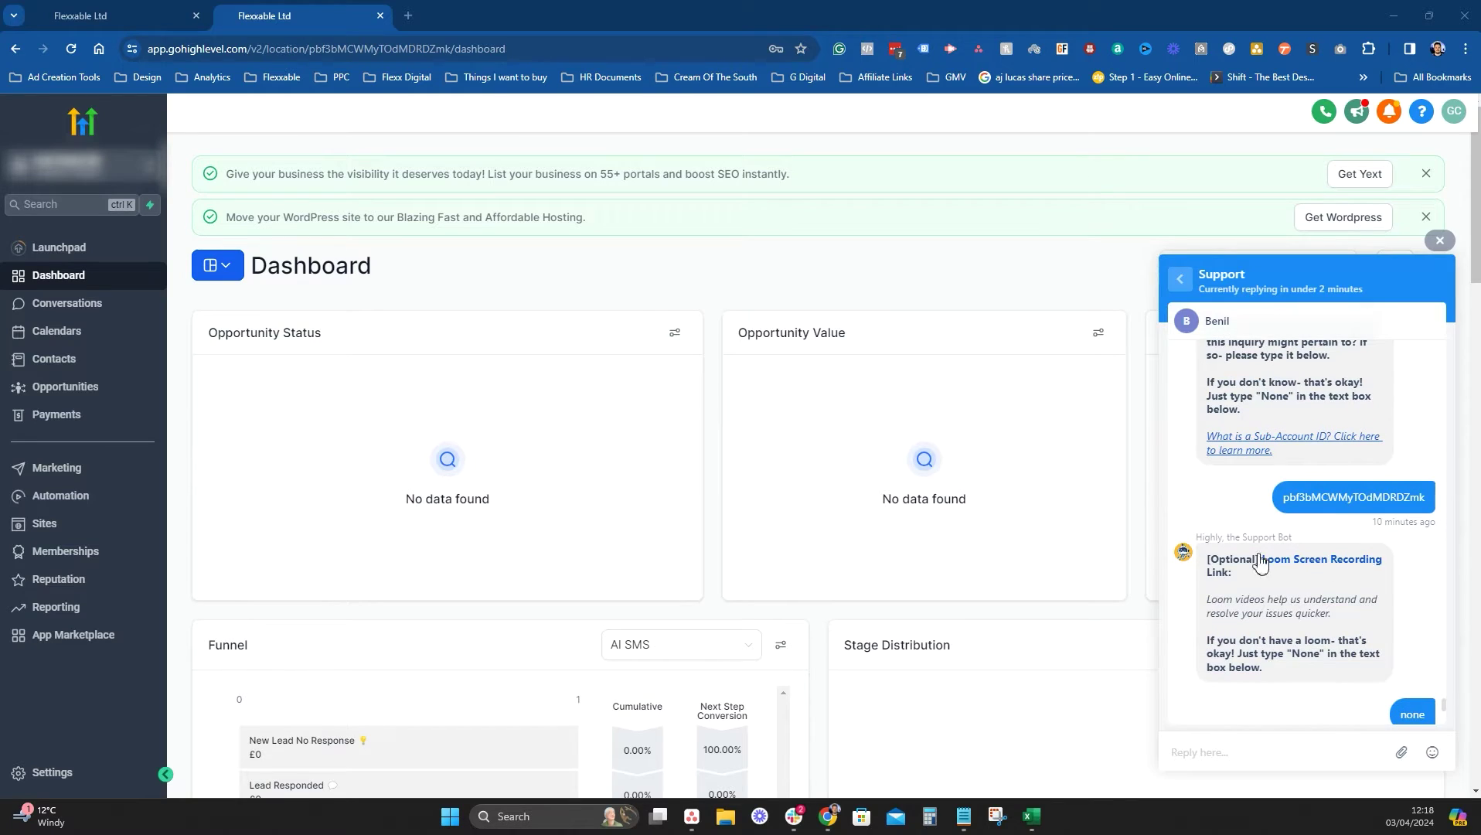
pyautogui.scroll(-1, 1299, 651)
pyautogui.scroll(-3, 1358, 529)
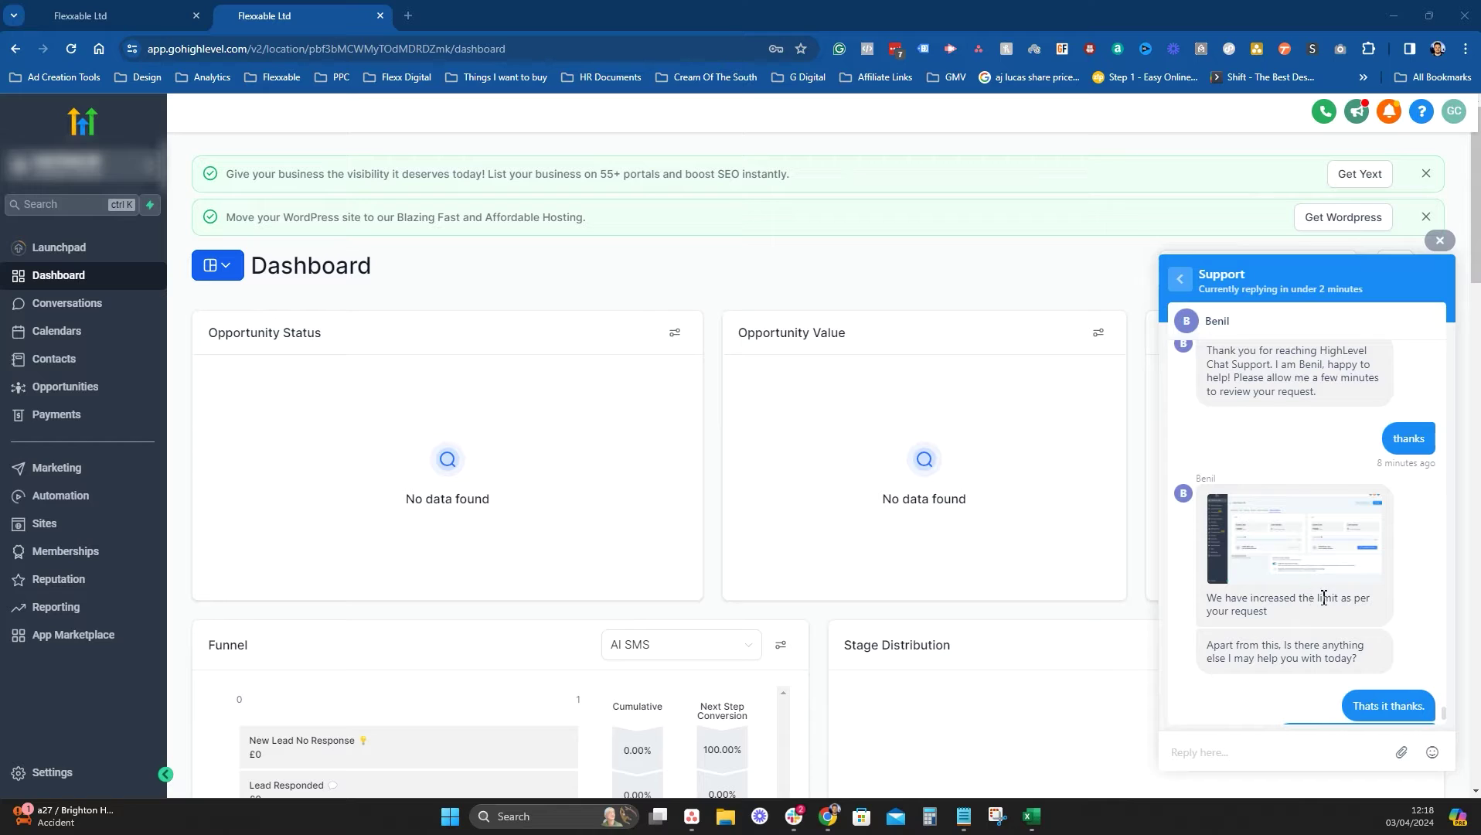
pyautogui.scroll(-1, 1379, 619)
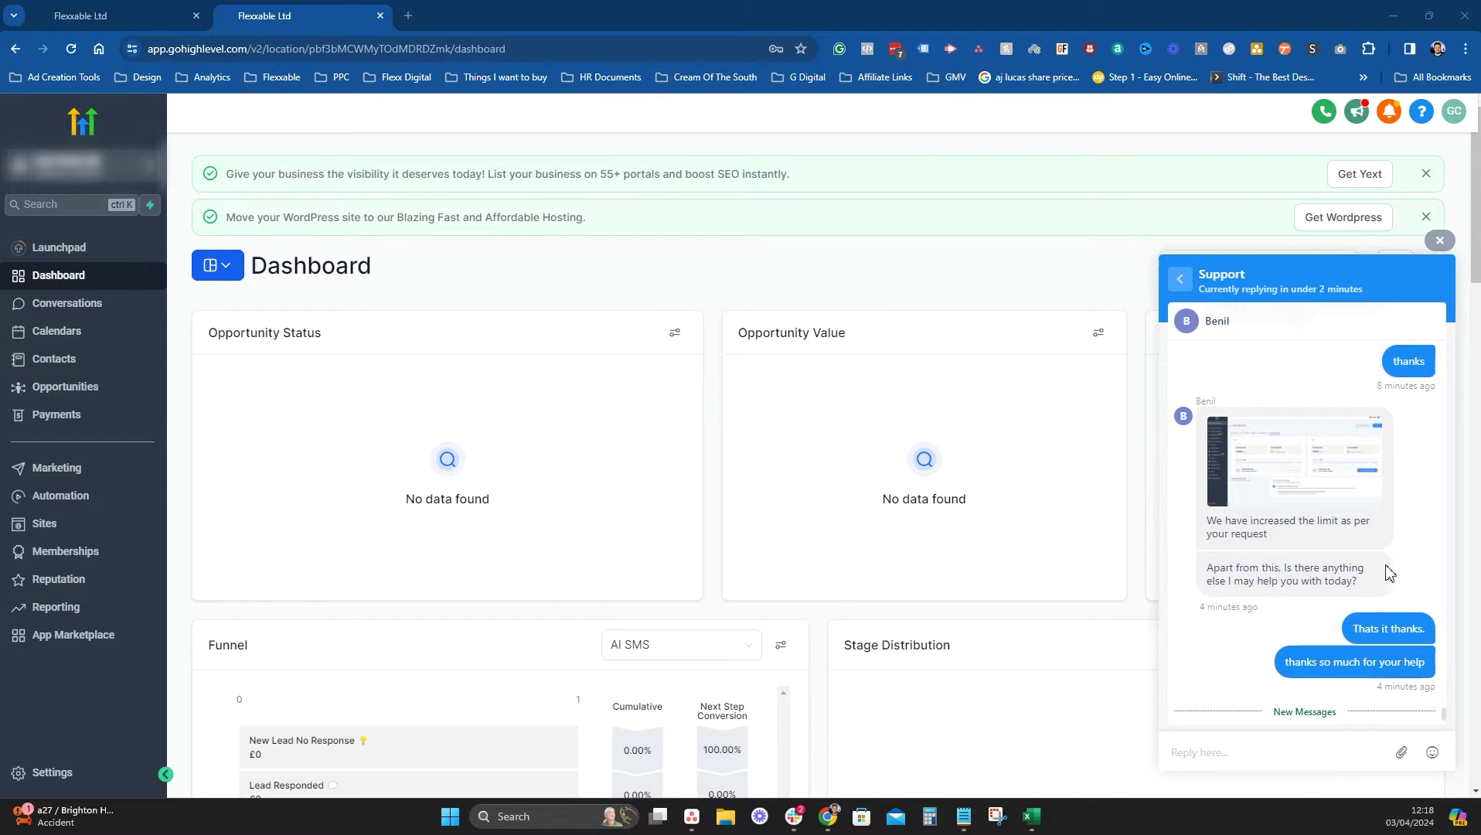
pyautogui.scroll(-2, 1399, 568)
pyautogui.scroll(-3, 1407, 554)
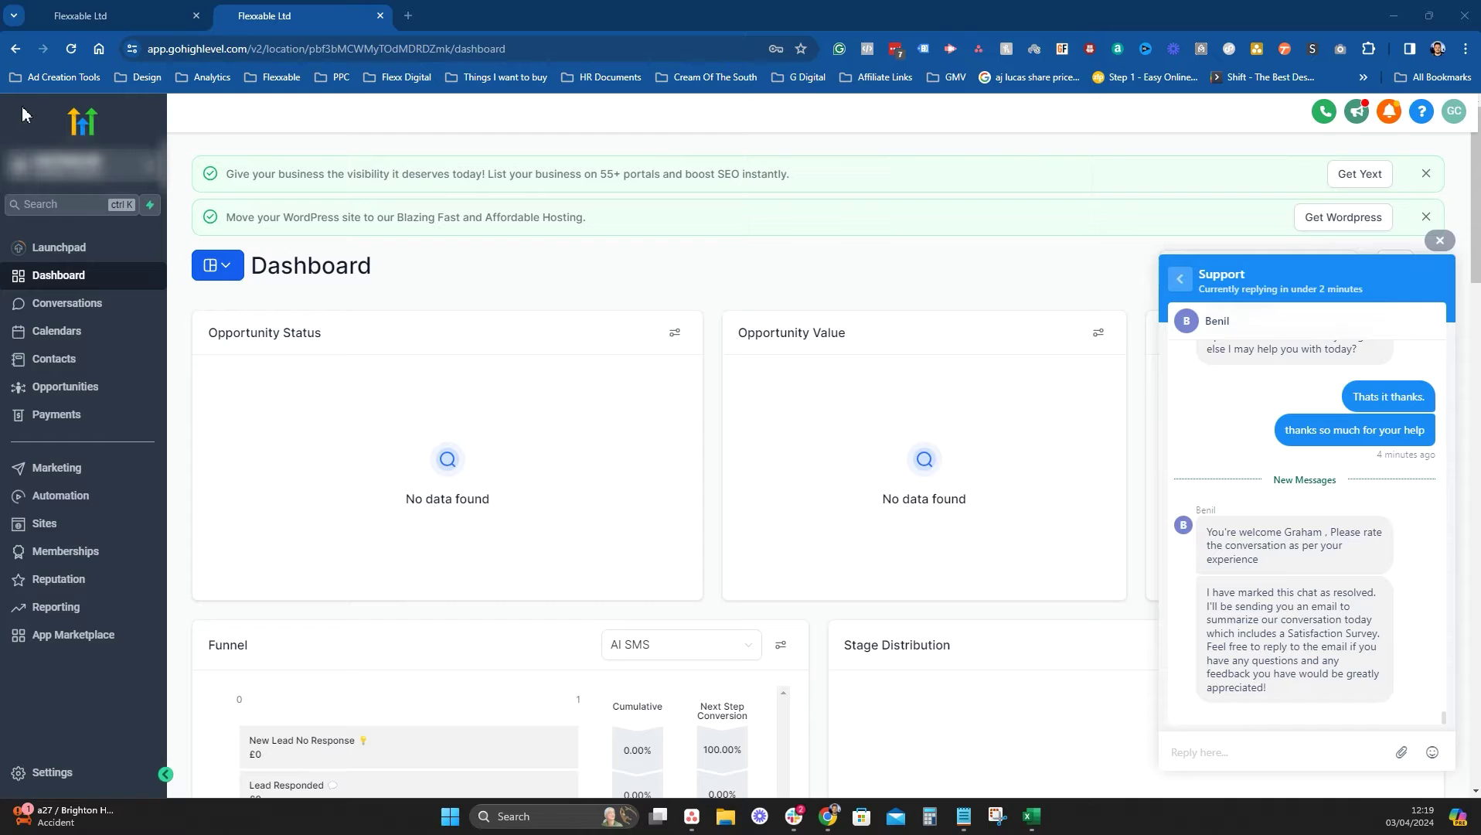
# Step: Search sub-accounts for 'lets', open Lets Protect UK, close the chat, and view Advance Settings showing 10000 SMS/day
pyautogui.click(15, 49)
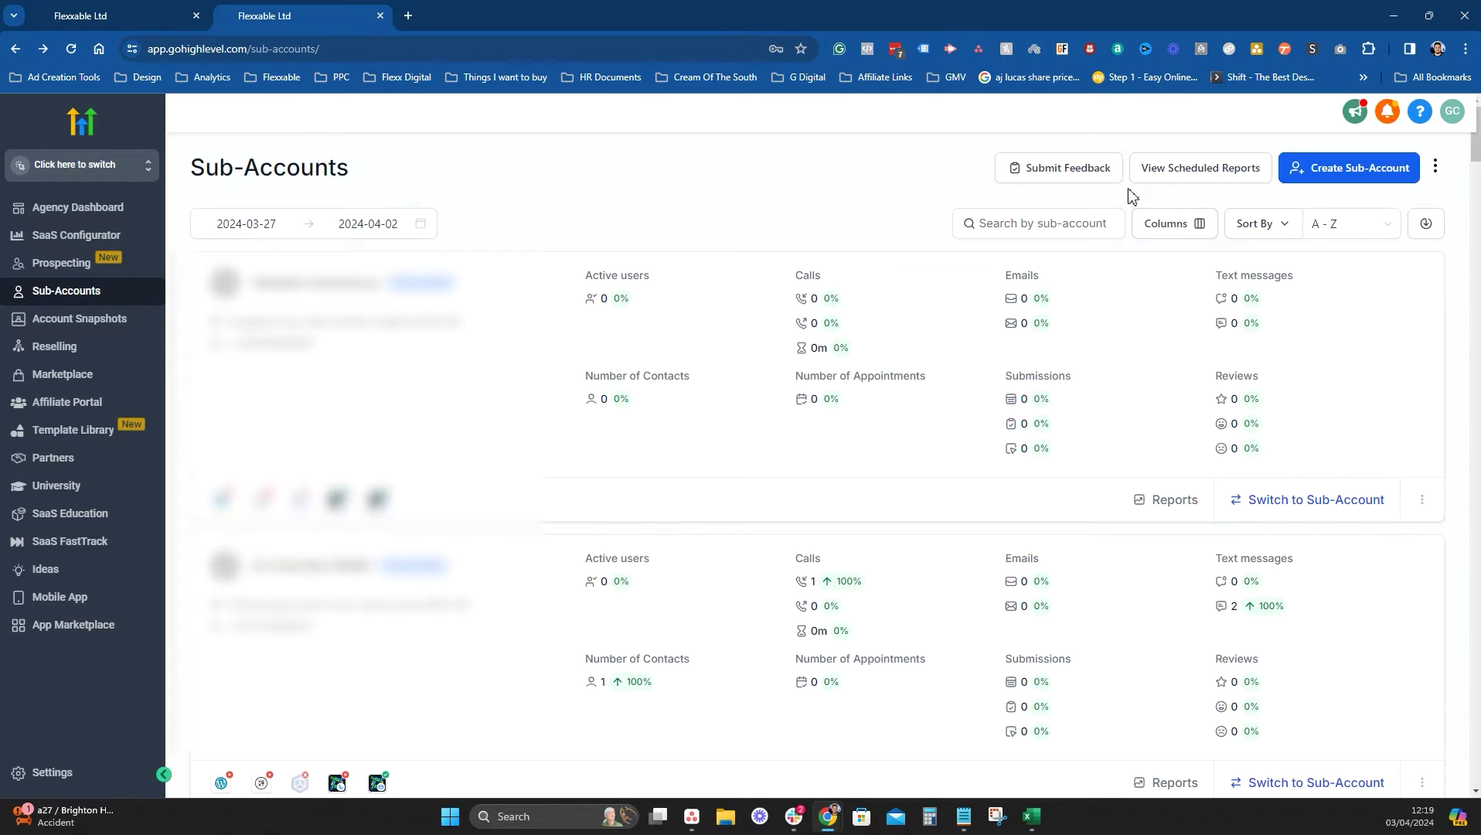
pyautogui.click(992, 225)
pyautogui.write('lets')
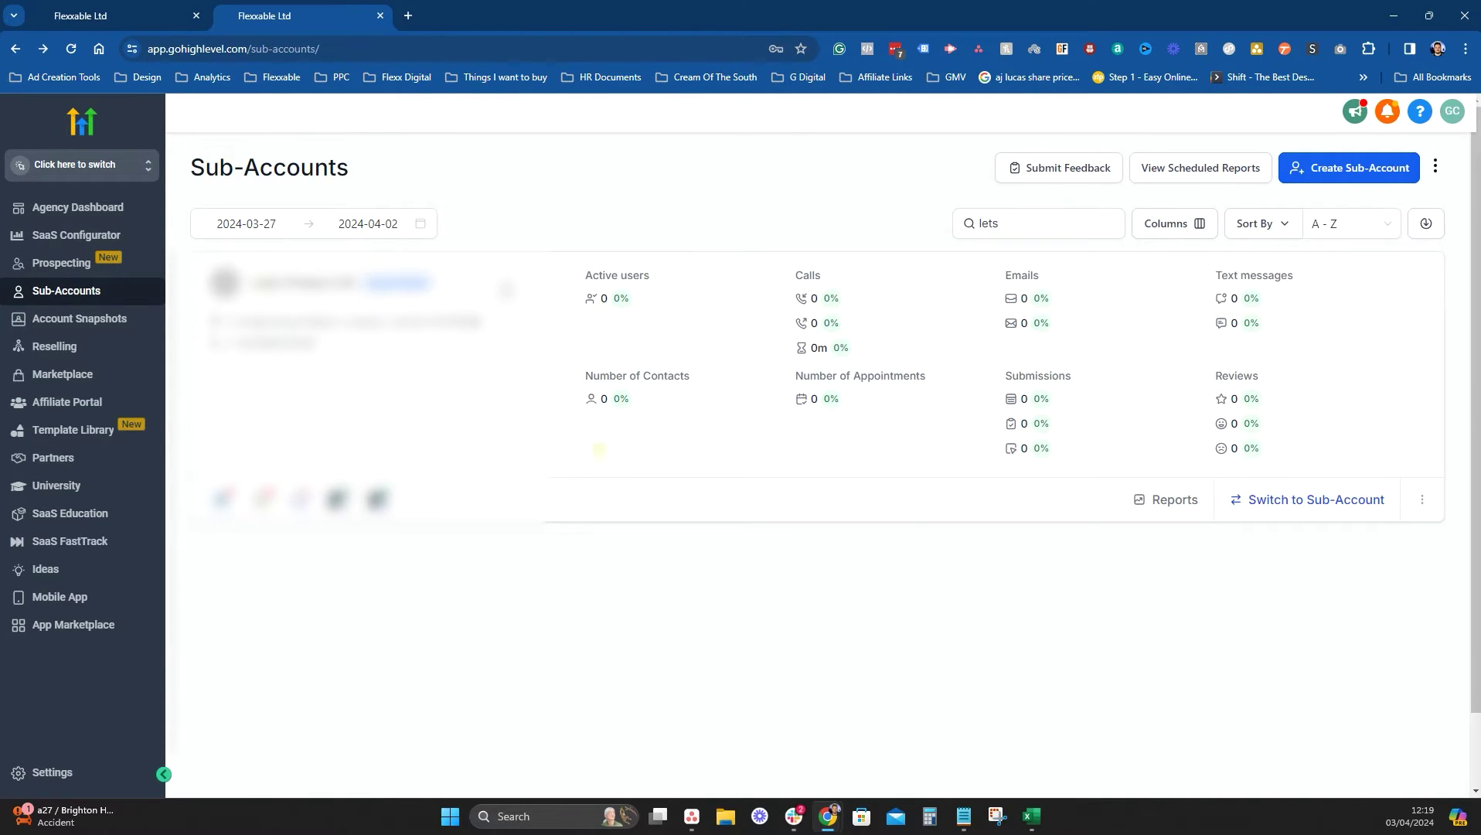
pyautogui.click(517, 297)
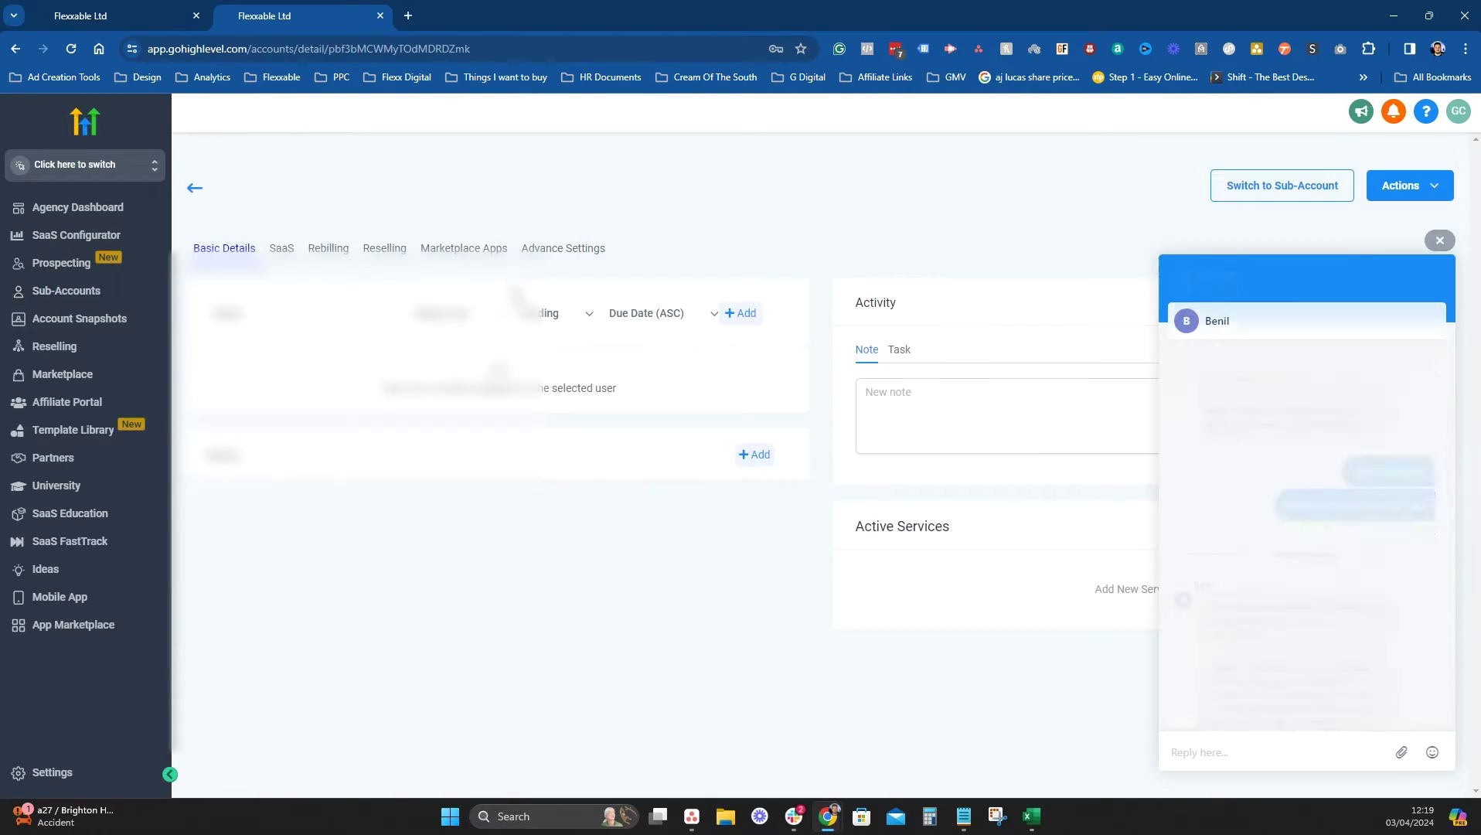
pyautogui.click(1439, 240)
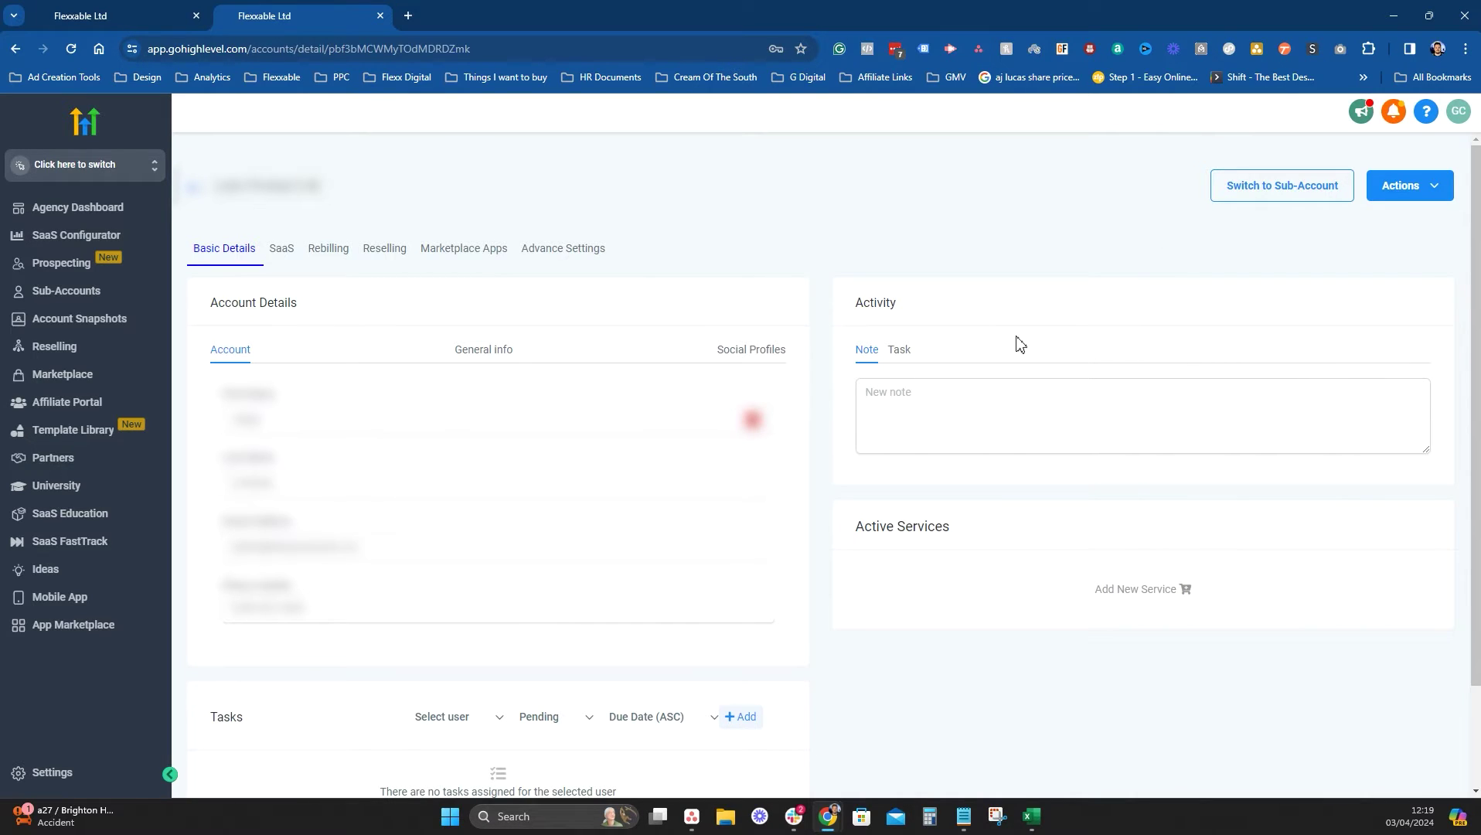
pyautogui.click(572, 255)
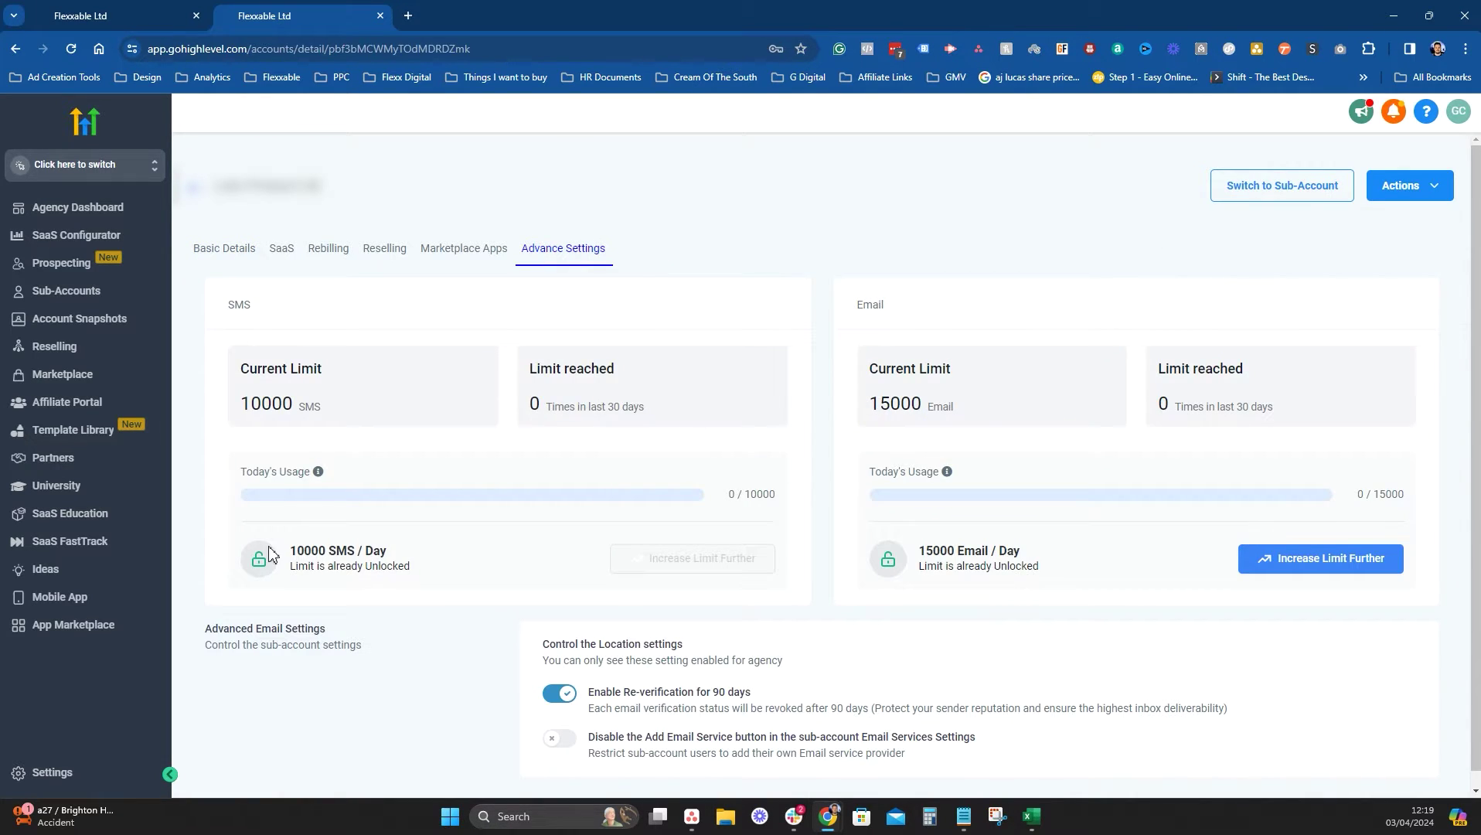
pyautogui.moveTo(293, 550); pyautogui.dragTo(384, 549)
pyautogui.click(388, 548)
pyautogui.click(793, 815)
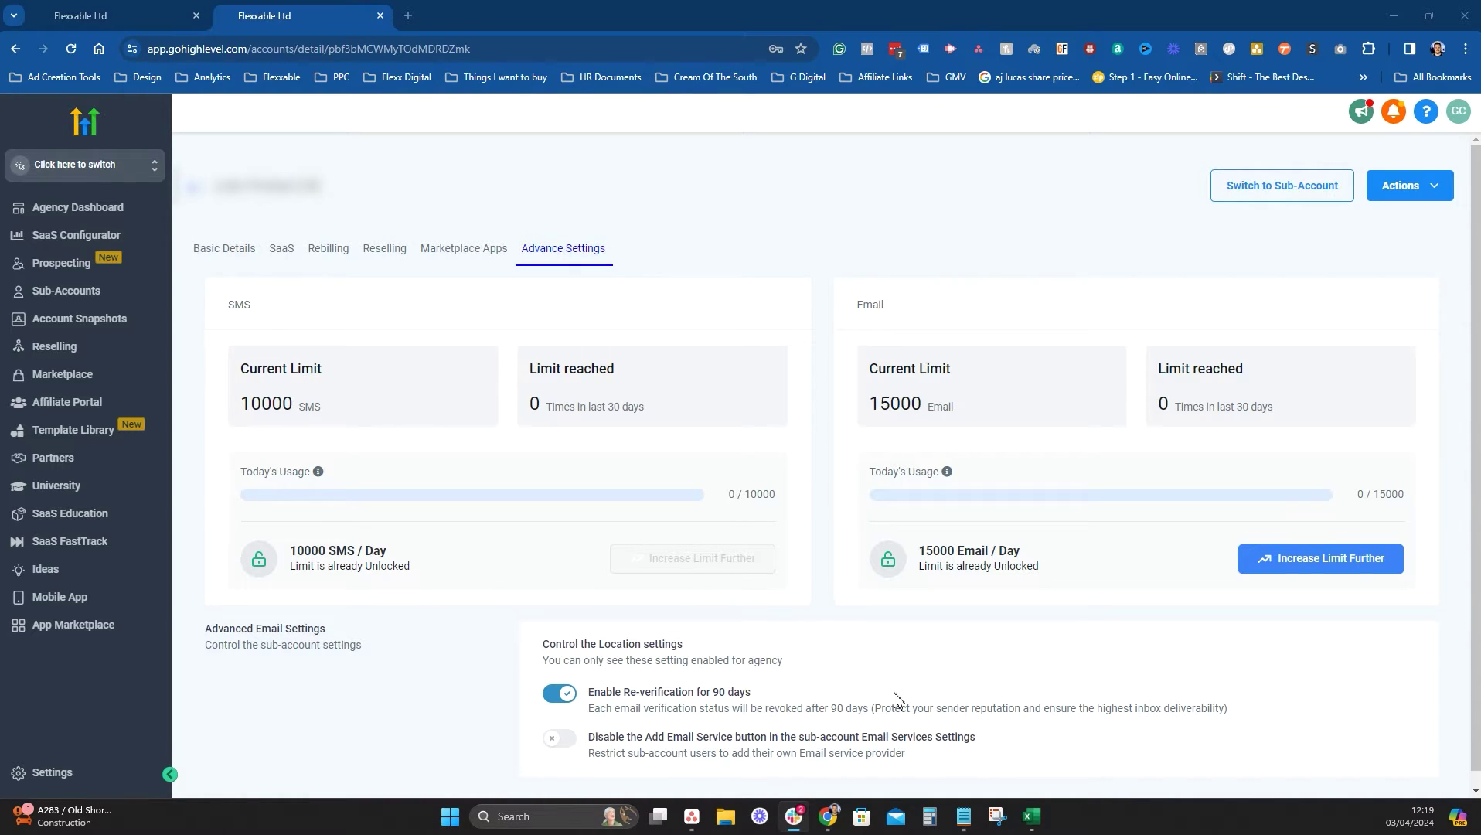
pyautogui.click(963, 815)
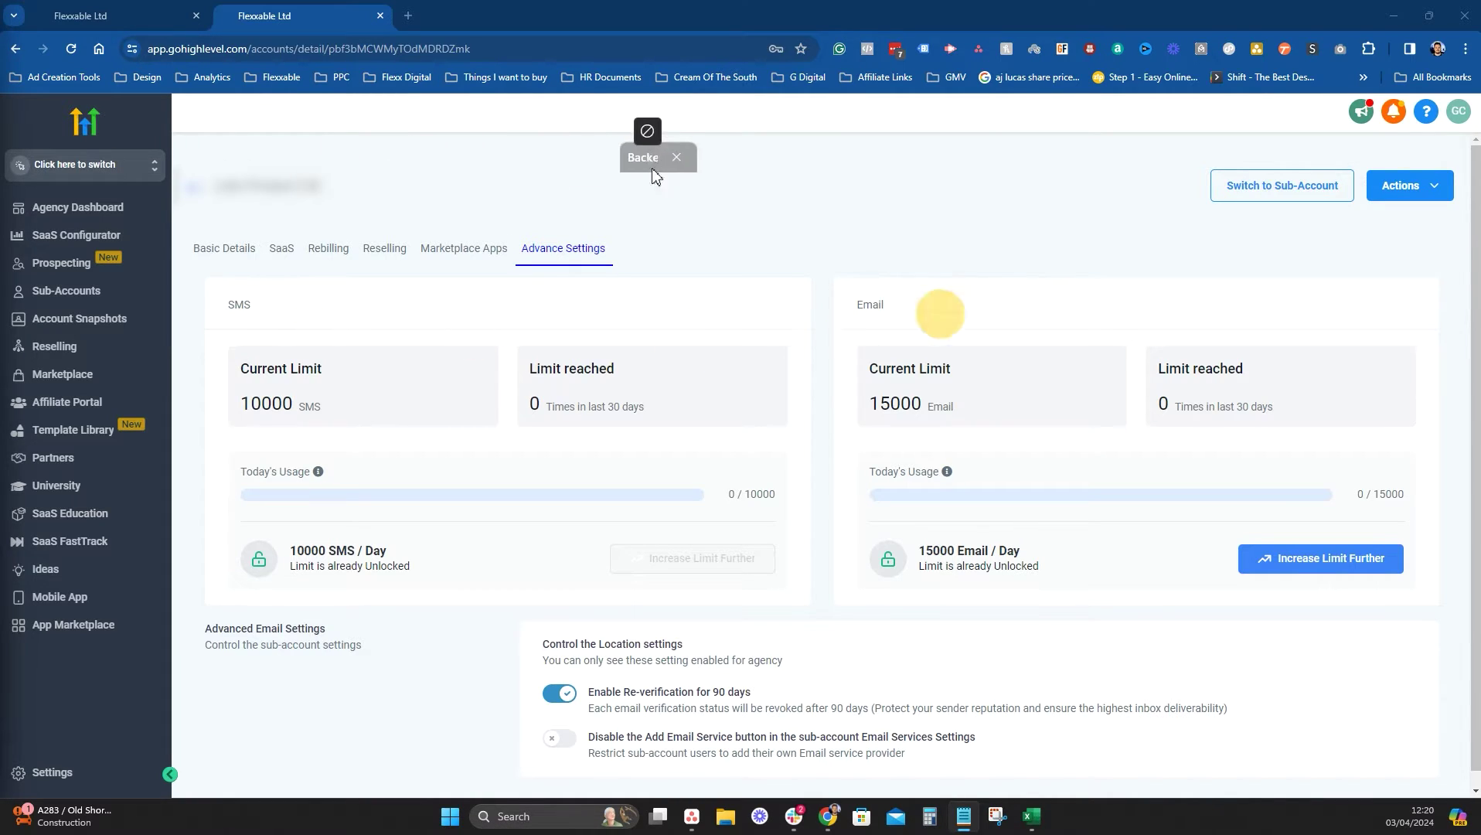
pyautogui.hotkey('alt', 'Tab')
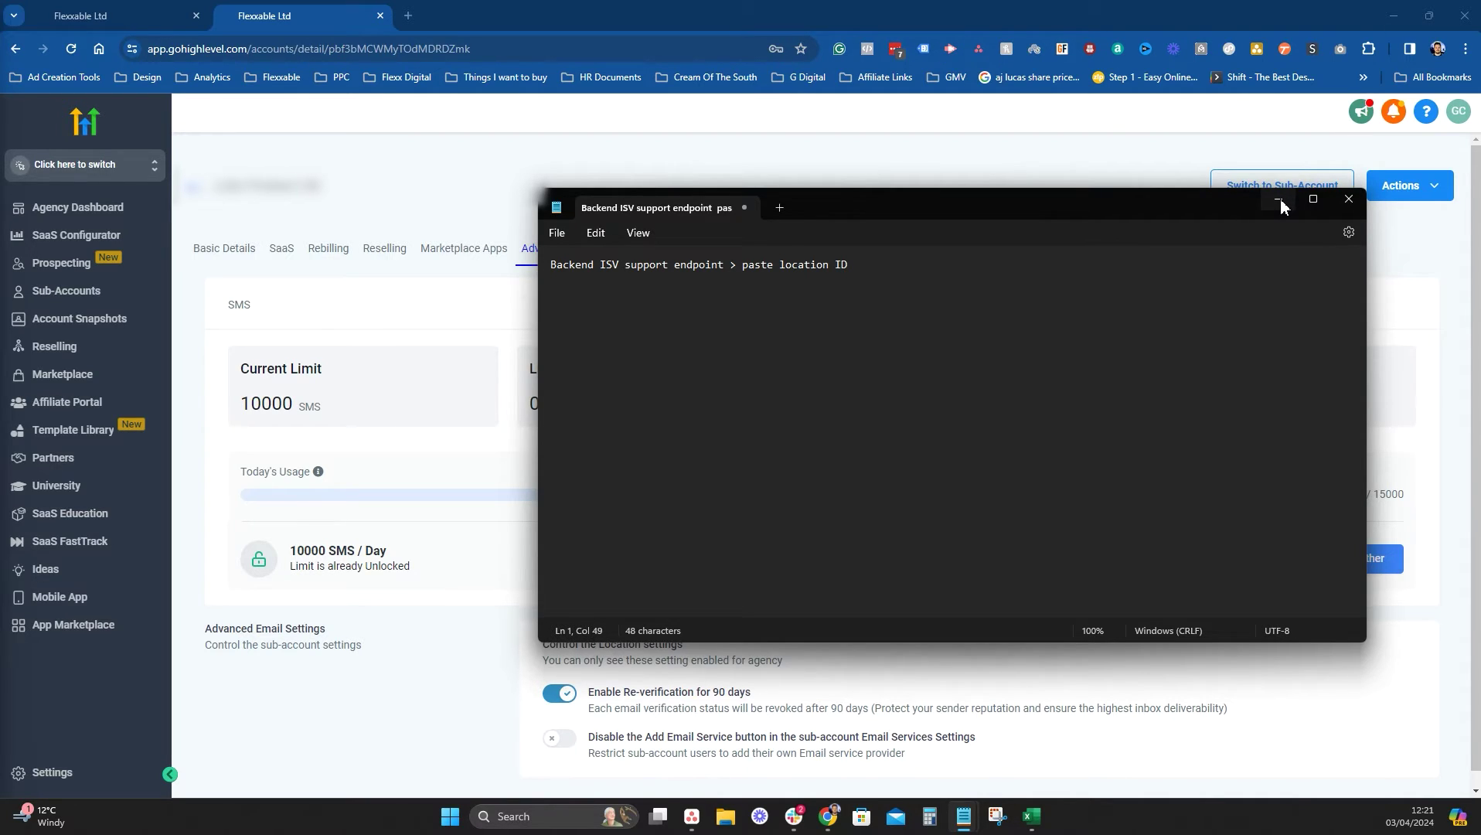
pyautogui.click(1278, 203)
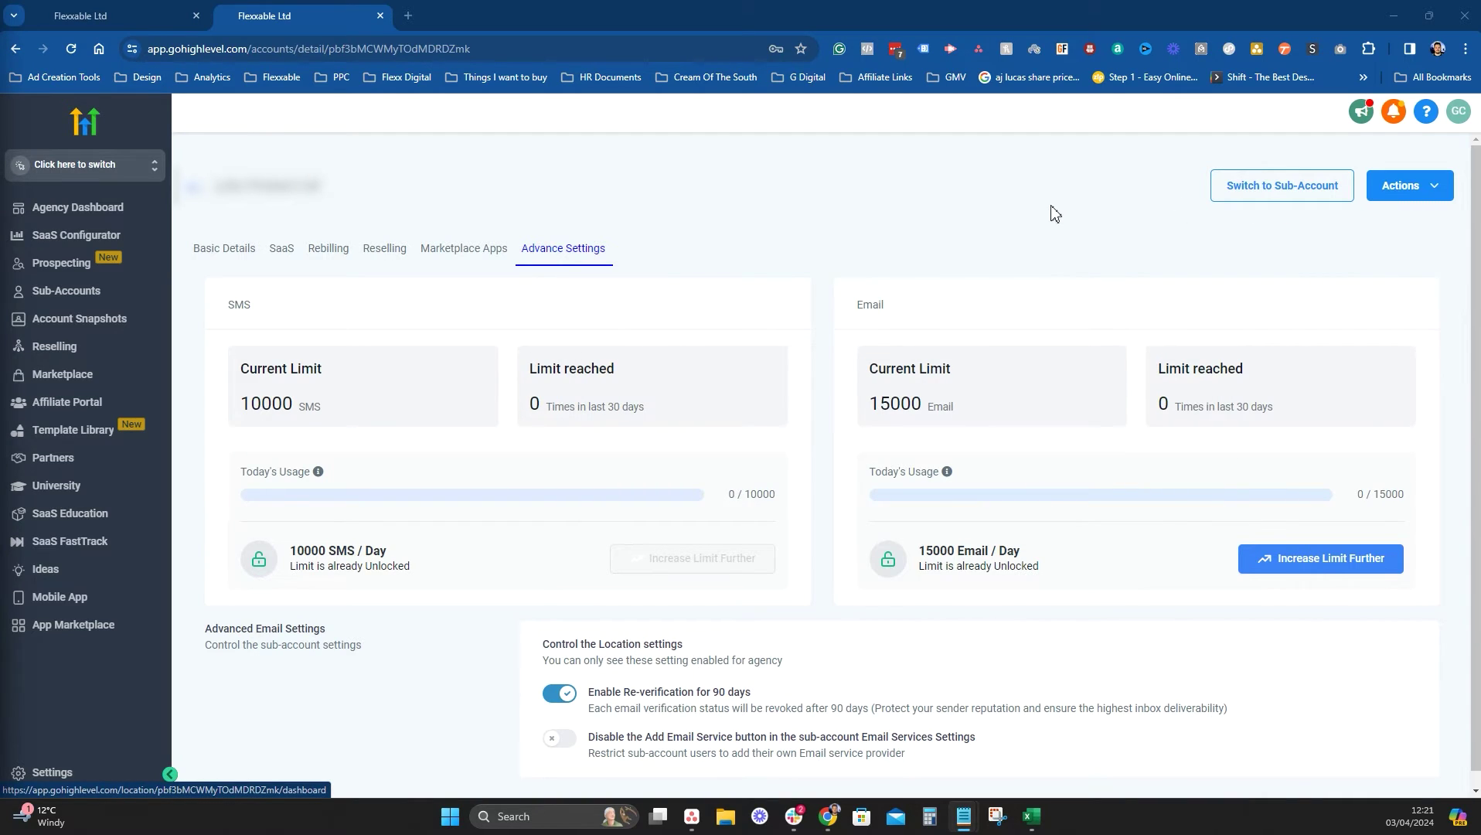